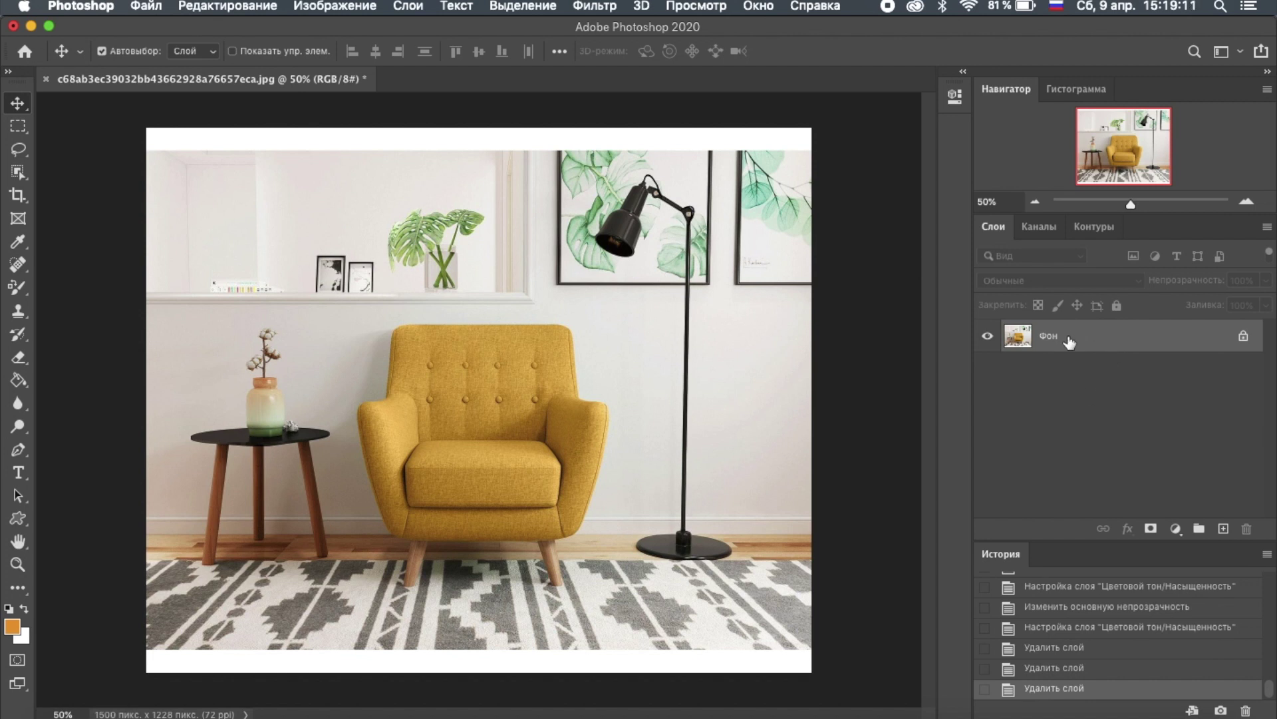
Duplicate the Фон background layer to create Фон копия above it
{"action": "left_click_drag", "start_coordinate": [1069, 342], "coordinate": [1210, 489]}
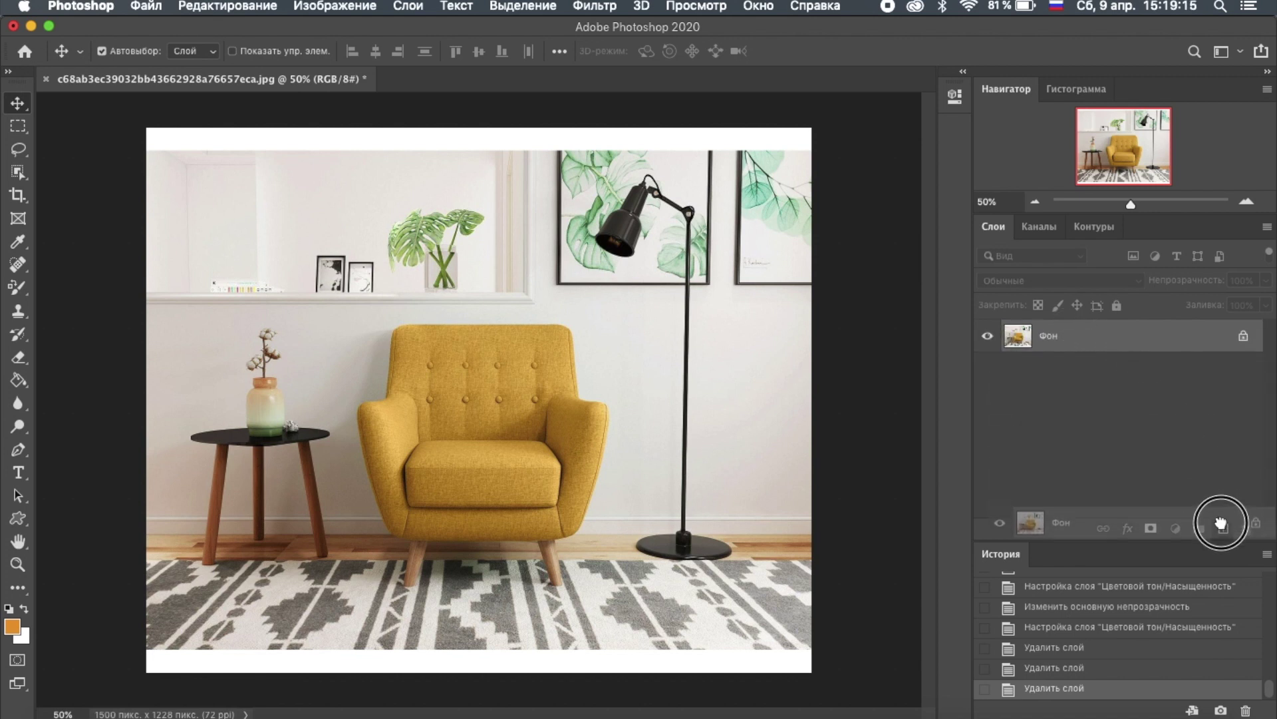
{"action": "left_click_drag", "start_coordinate": [1211, 489], "coordinate": [1223, 528]}
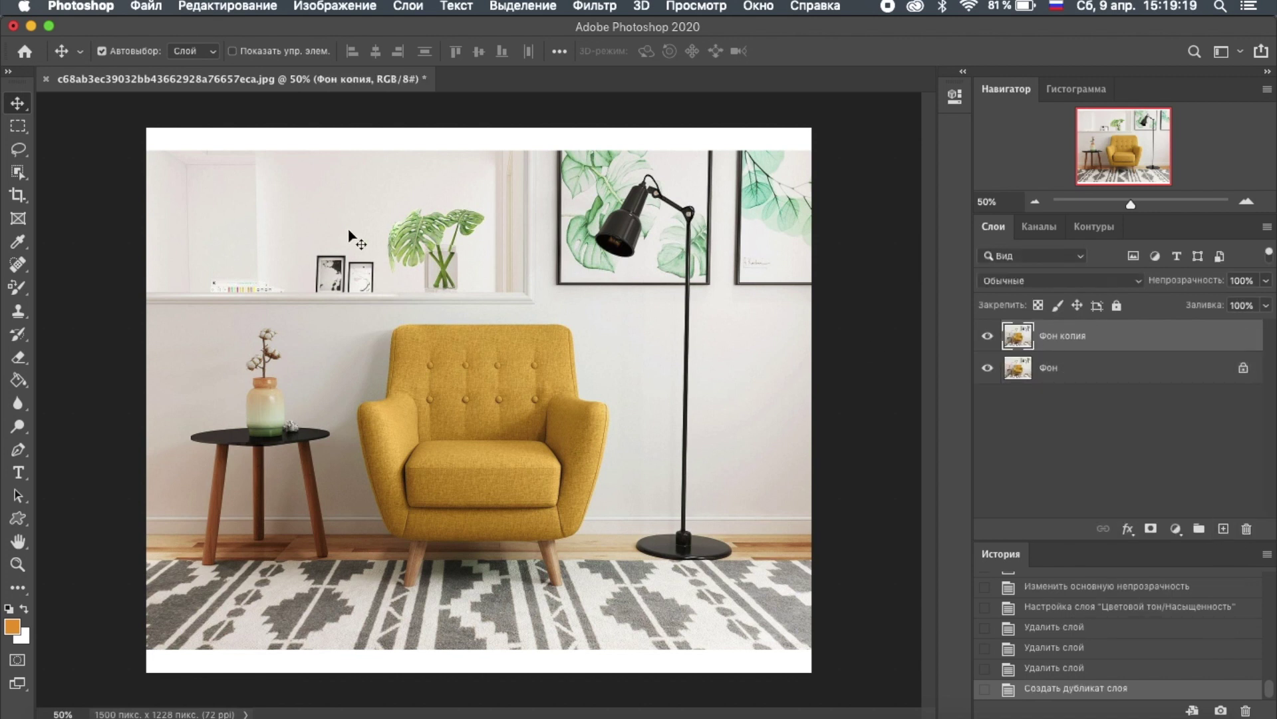
Object-select the armchair, expand the selection by 1 px, and copy it to a new layer
{"action": "left_click", "coordinate": [18, 173]}
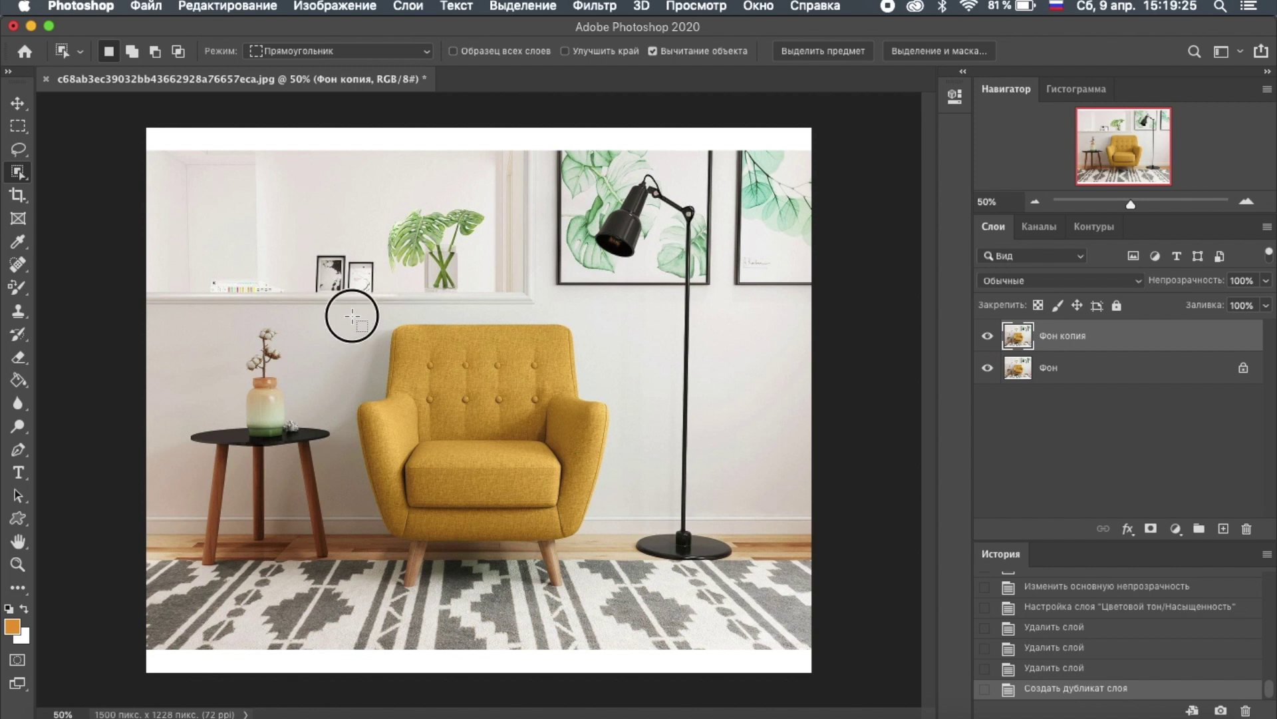
{"action": "left_click_drag", "start_coordinate": [352, 317], "coordinate": [618, 546]}
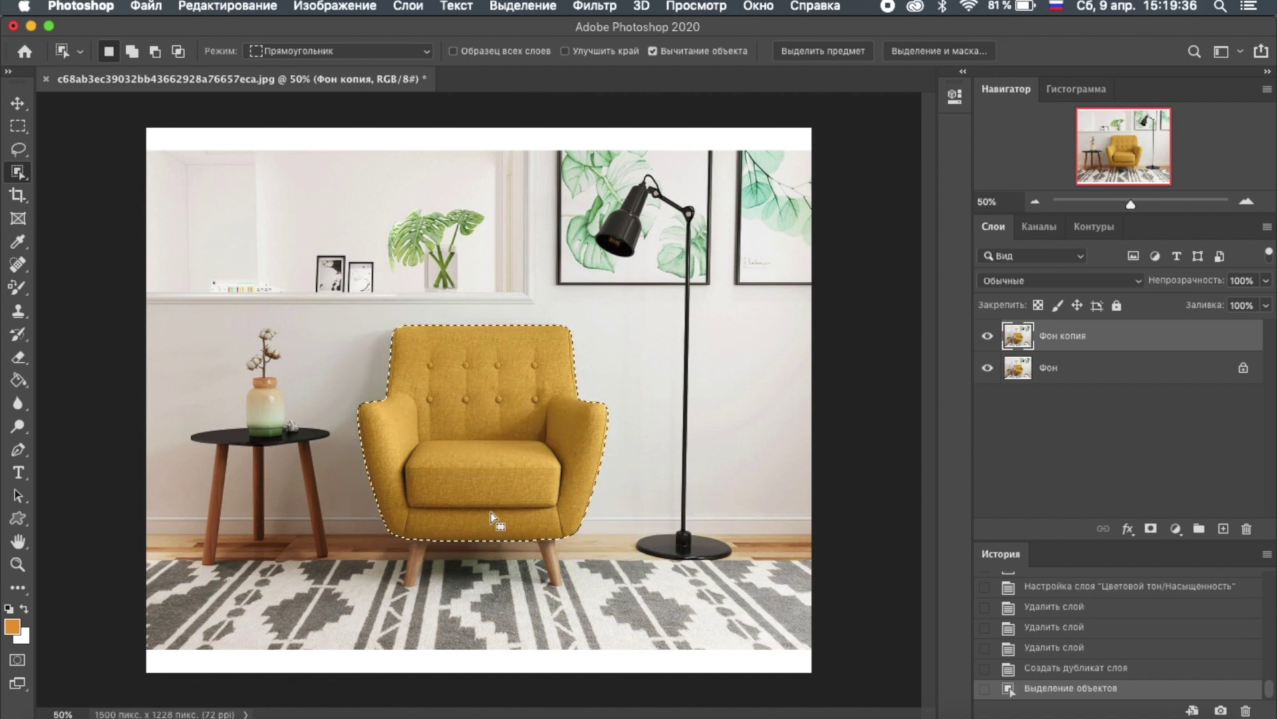
{"action": "left_click", "coordinate": [523, 6]}
{"action": "mouse_move", "coordinate": [542, 261]}
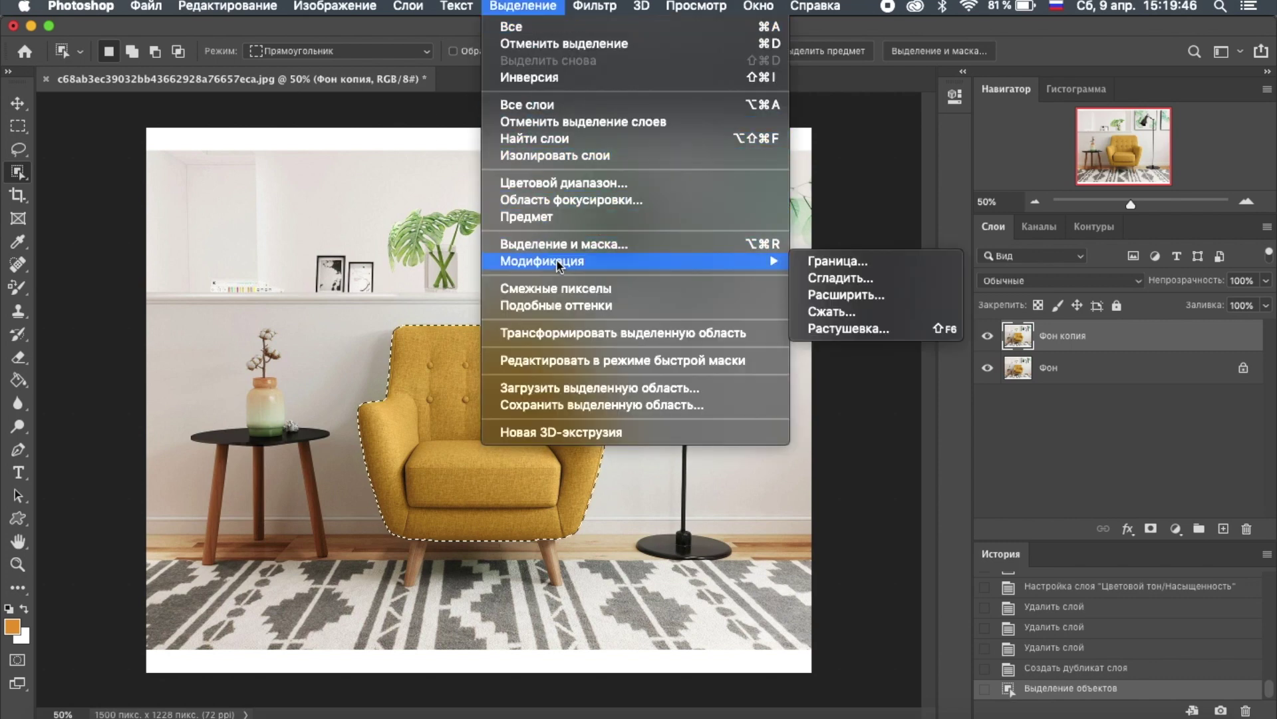
{"action": "left_click", "coordinate": [839, 296]}
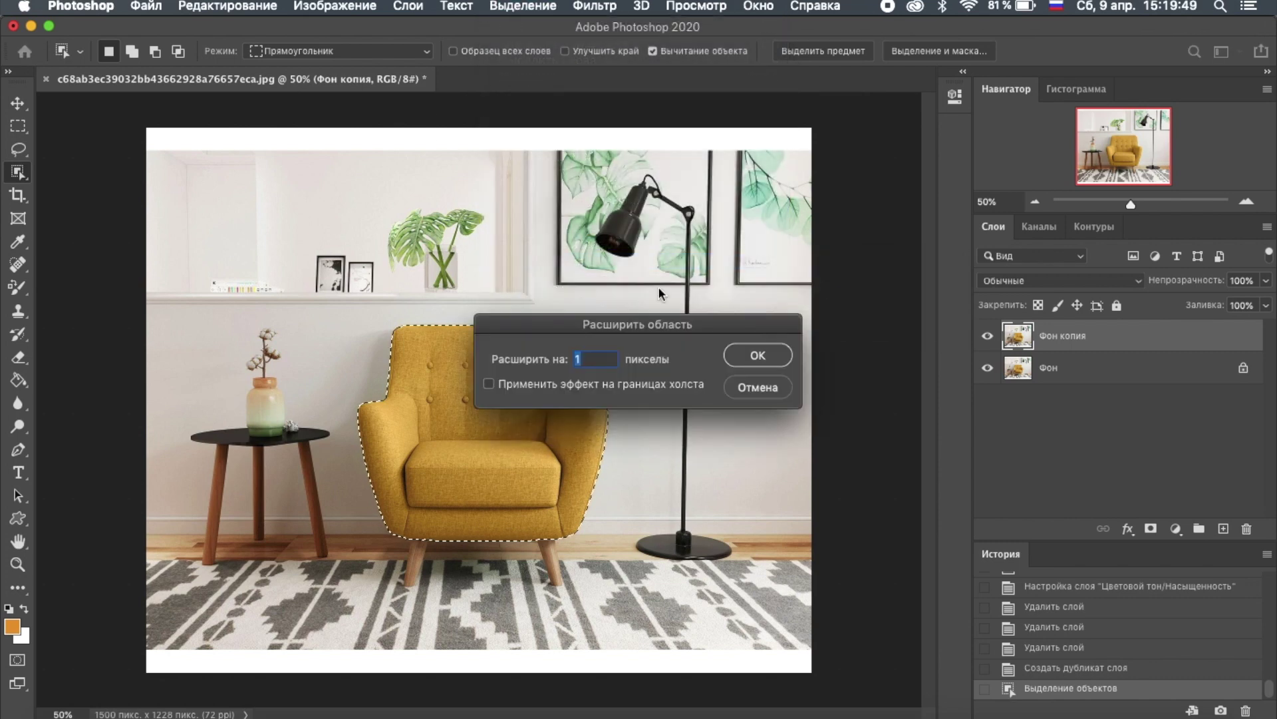
{"action": "left_click", "coordinate": [602, 356]}
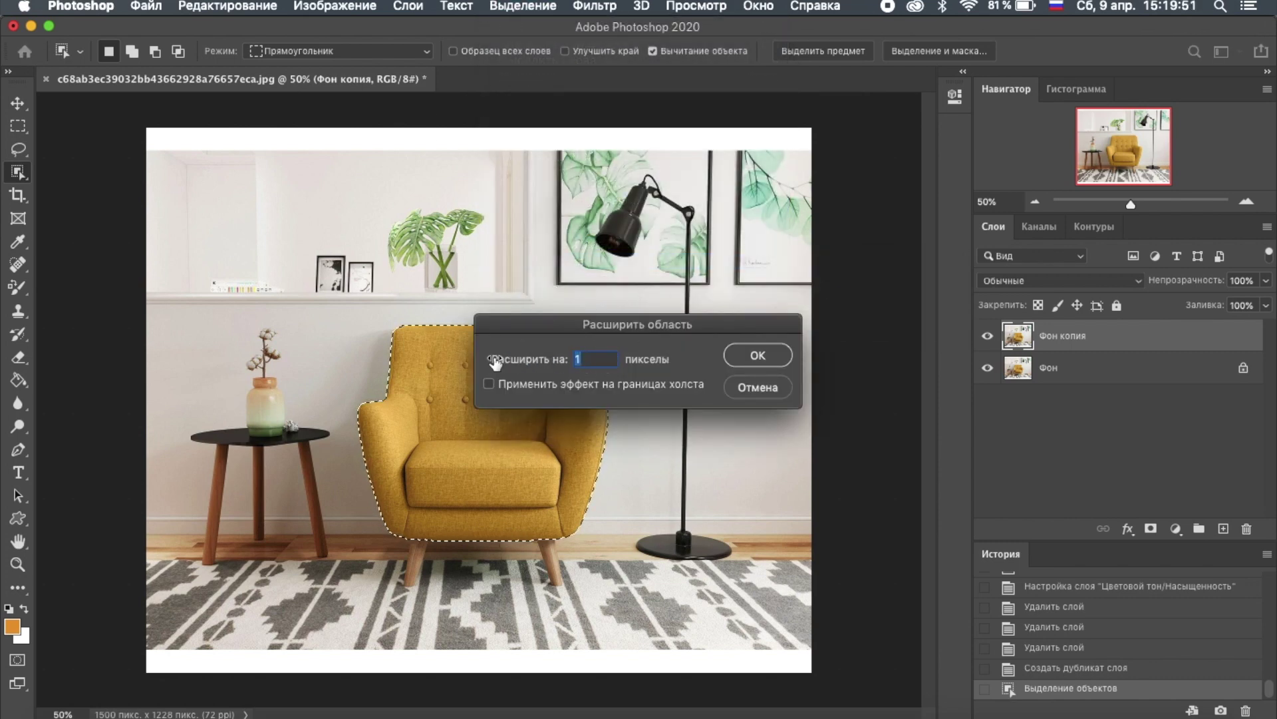
{"action": "left_click", "coordinate": [772, 353]}
{"action": "key", "text": "super+j"}
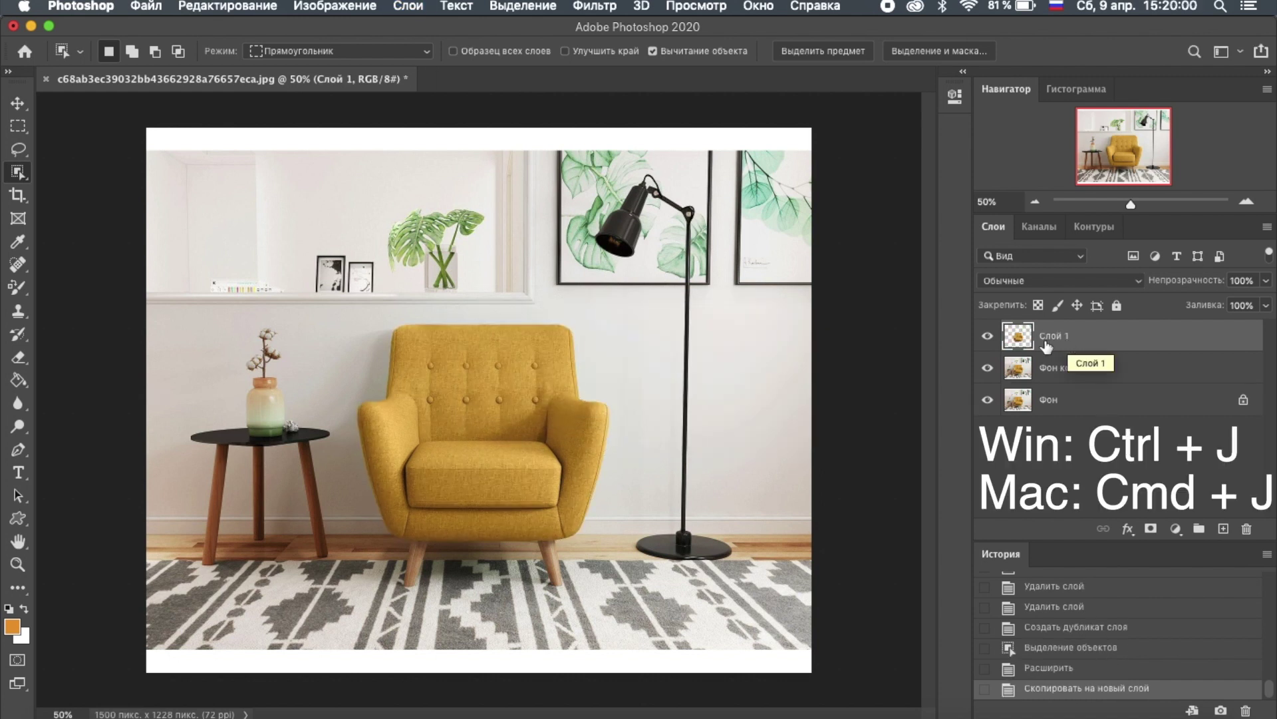
Add a Hue/Saturation layer on Yellows: Hue +50, Saturation -24, Lightness -12, widened range
{"action": "left_click", "coordinate": [1175, 529]}
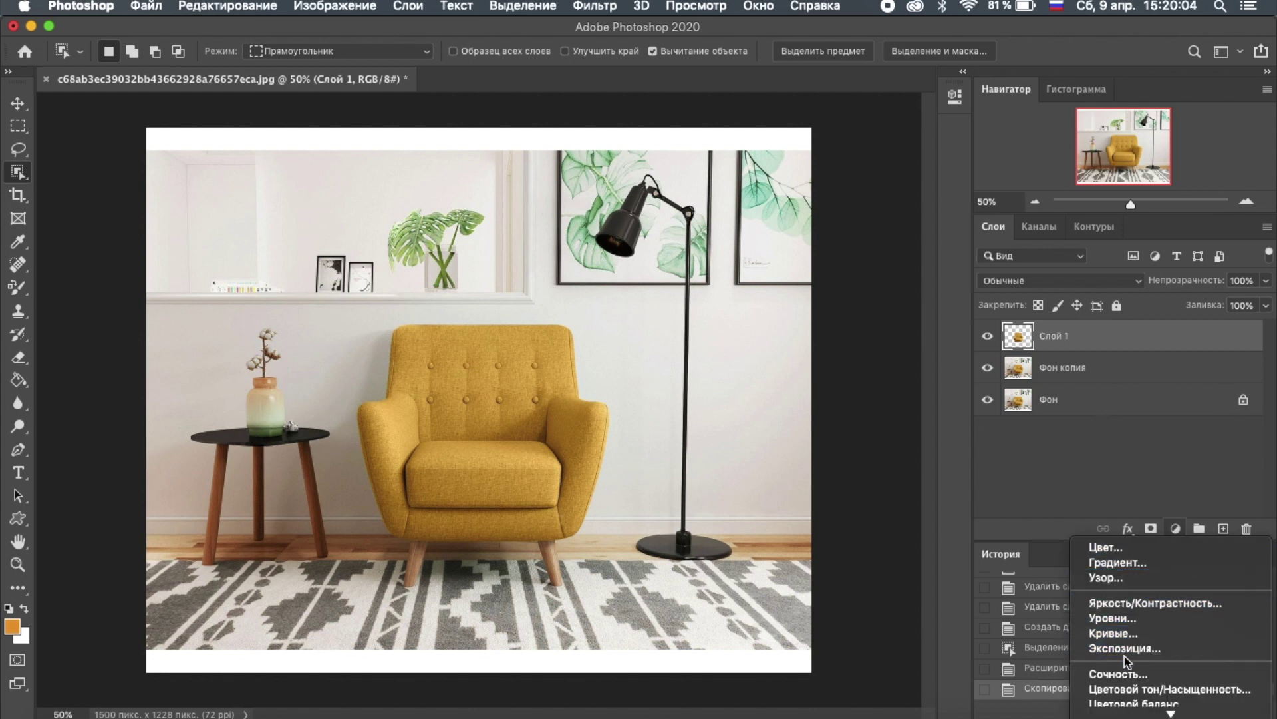
{"action": "left_click", "coordinate": [1120, 692]}
{"action": "left_click", "coordinate": [704, 175]}
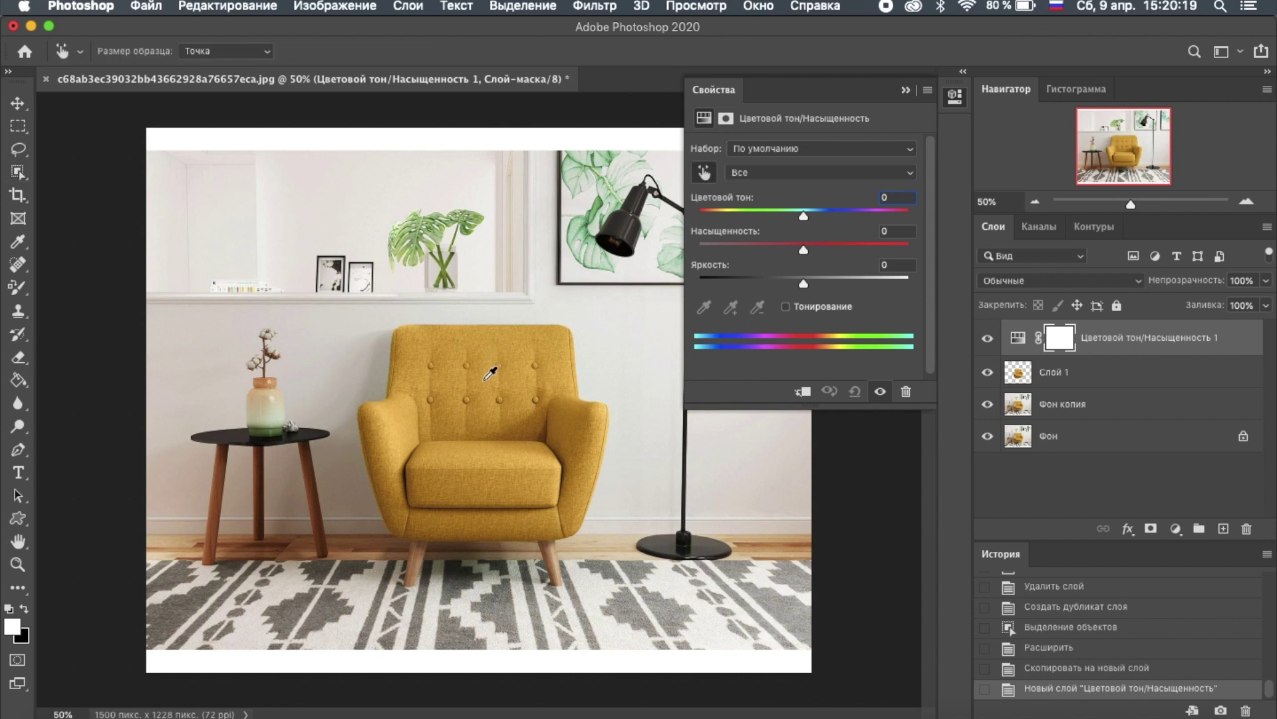
{"action": "left_click", "coordinate": [491, 372]}
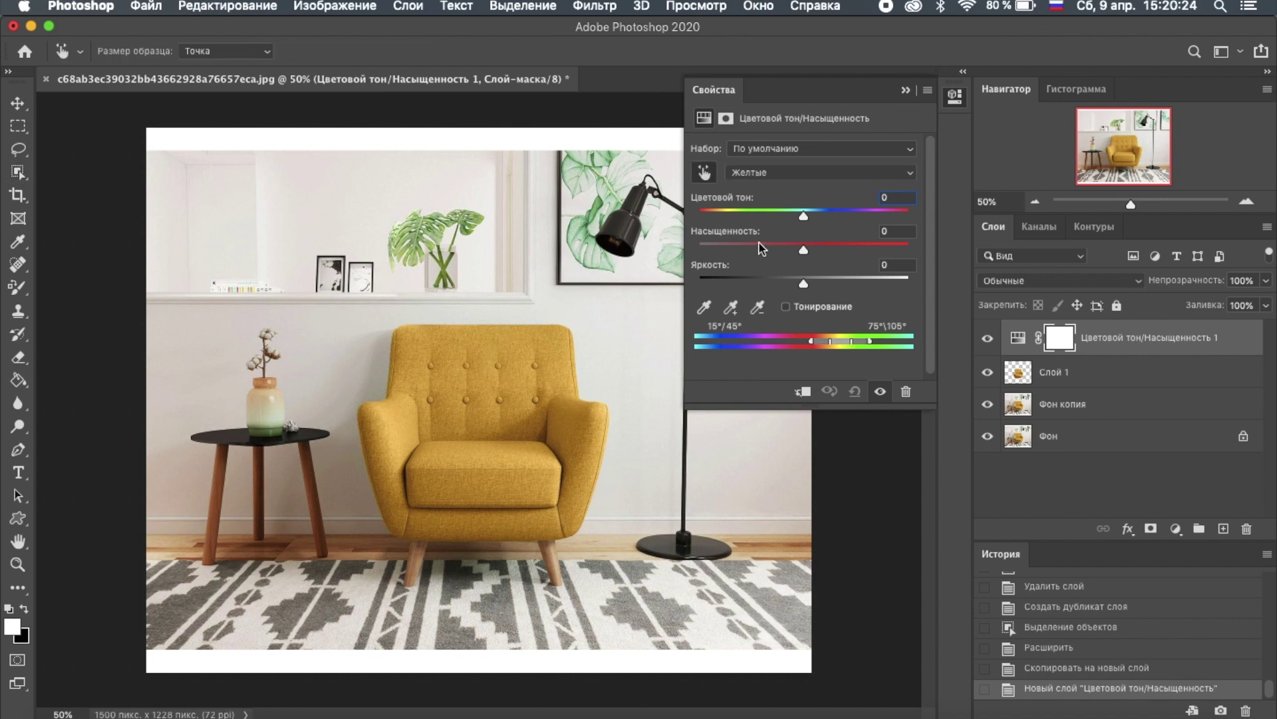
{"action": "left_click_drag", "start_coordinate": [804, 215], "coordinate": [853, 217]}
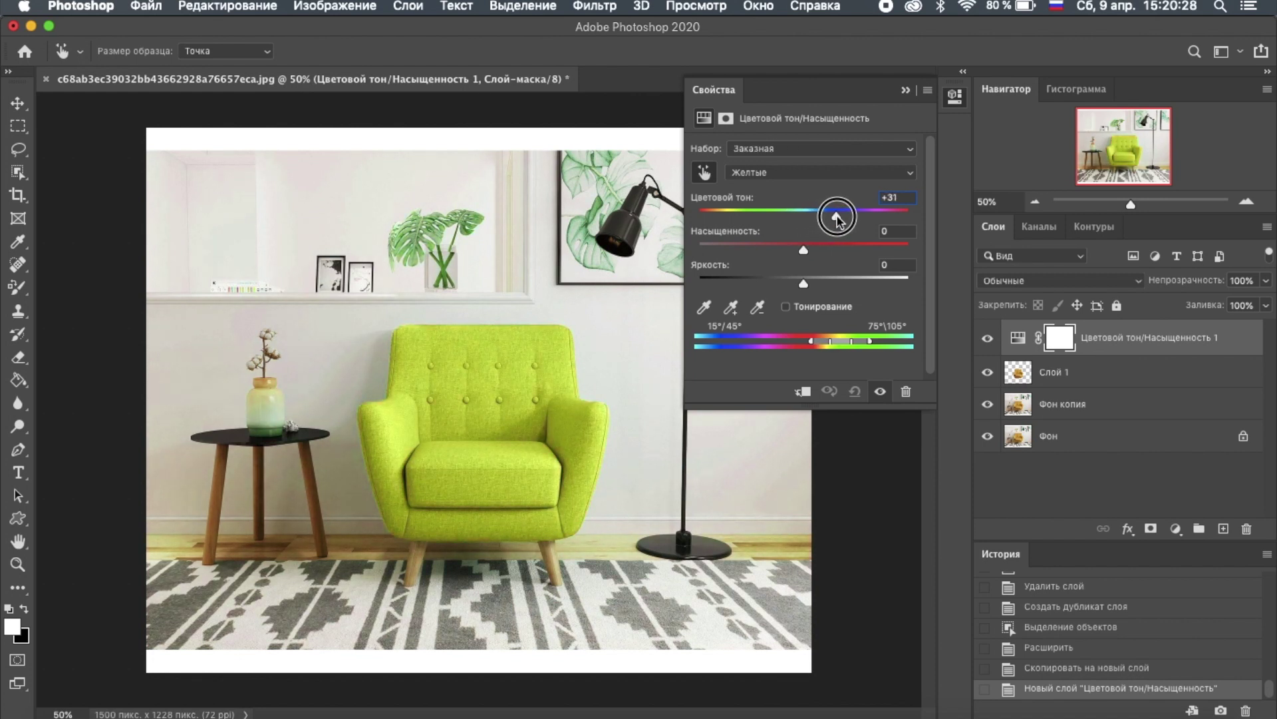
{"action": "mouse_move", "coordinate": [804, 250]}
{"action": "left_mouse_down"}
{"action": "mouse_move", "coordinate": [778, 250]}
{"action": "mouse_move", "coordinate": [792, 287]}
{"action": "left_mouse_up"}
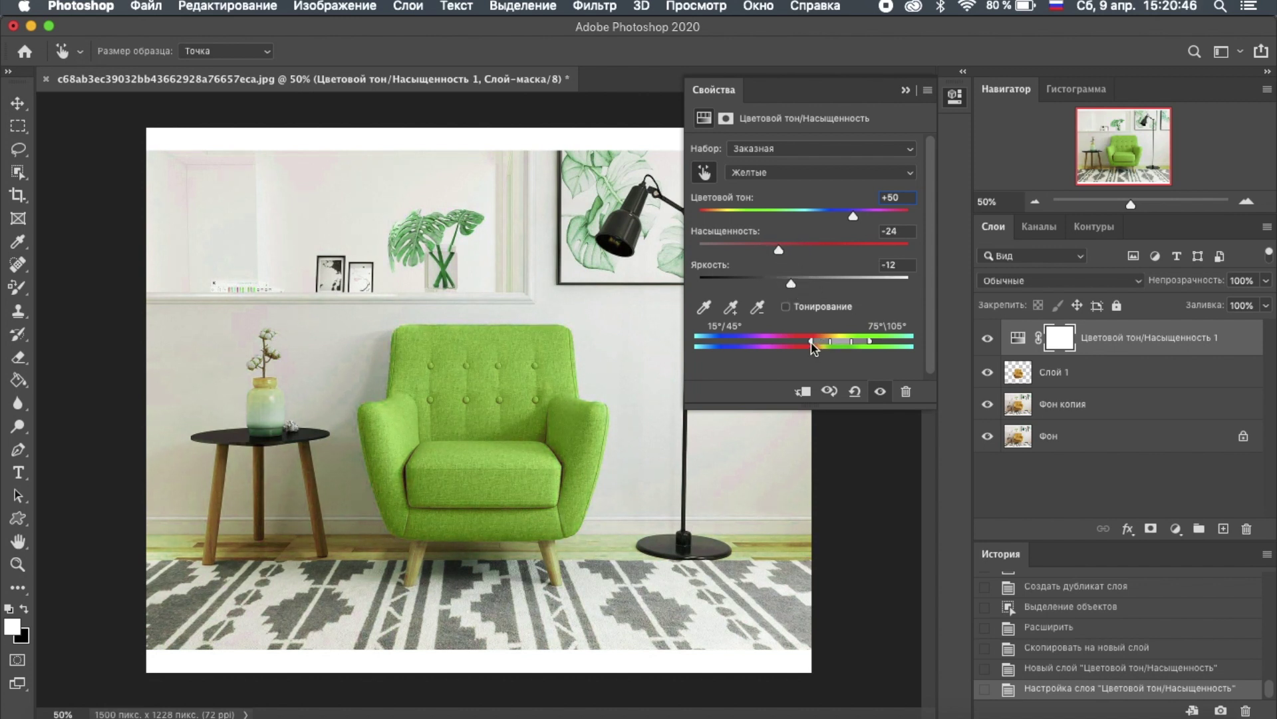
{"action": "mouse_move", "coordinate": [812, 342]}
{"action": "left_mouse_down"}
{"action": "mouse_move", "coordinate": [780, 349]}
{"action": "mouse_move", "coordinate": [878, 342]}
{"action": "mouse_move", "coordinate": [862, 343]}
{"action": "left_mouse_up"}
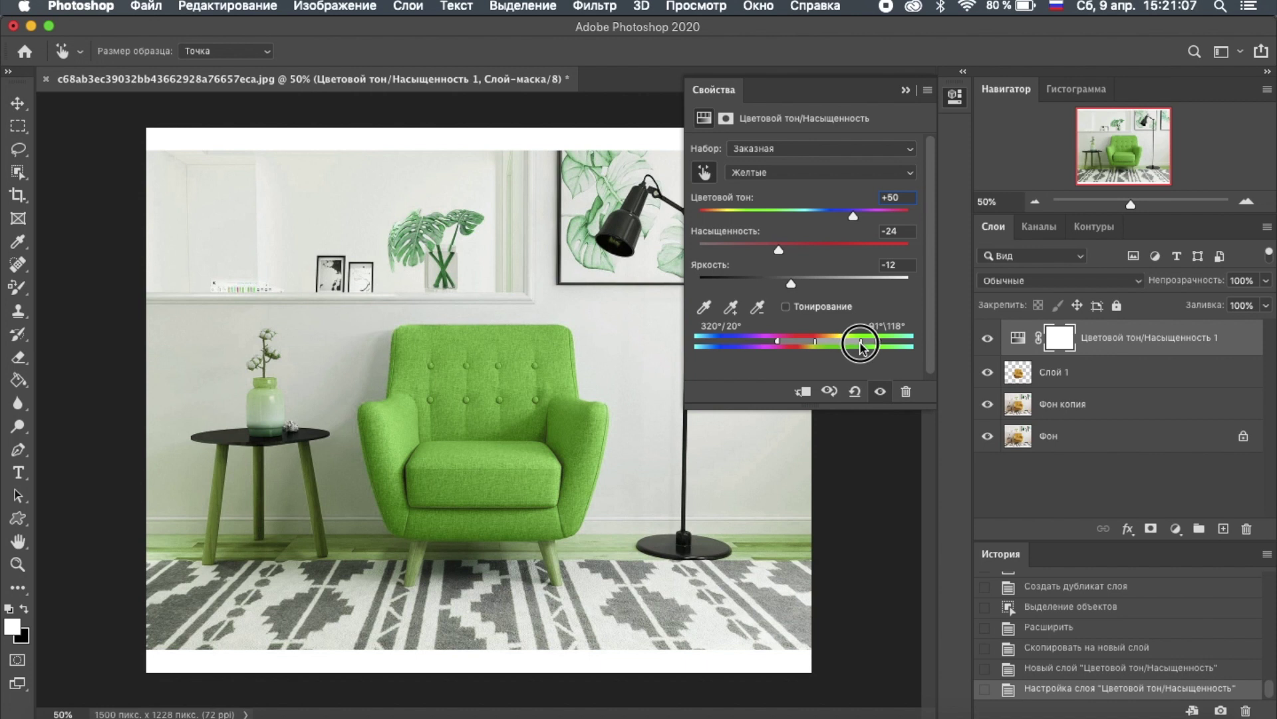
Clip the Hue/Saturation layer to the armchair layer and view the chair at 100%
{"action": "left_click", "coordinate": [907, 89]}
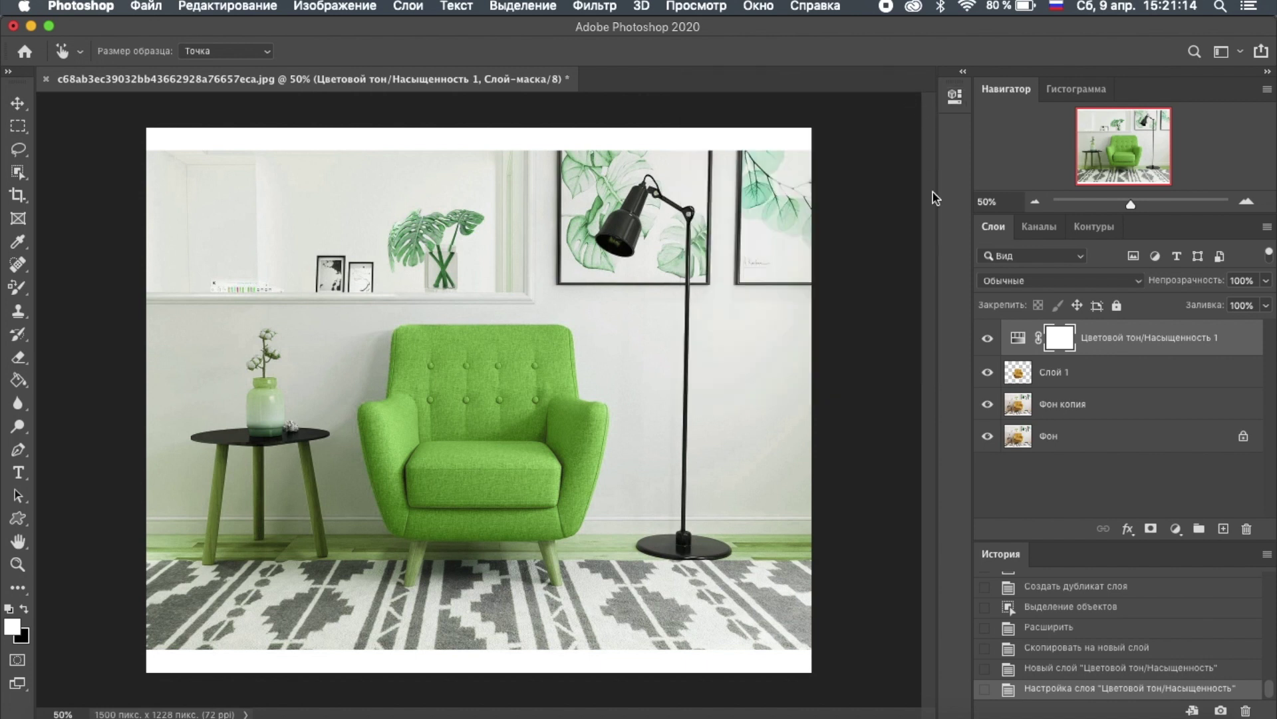
{"action": "right_click", "coordinate": [1106, 344]}
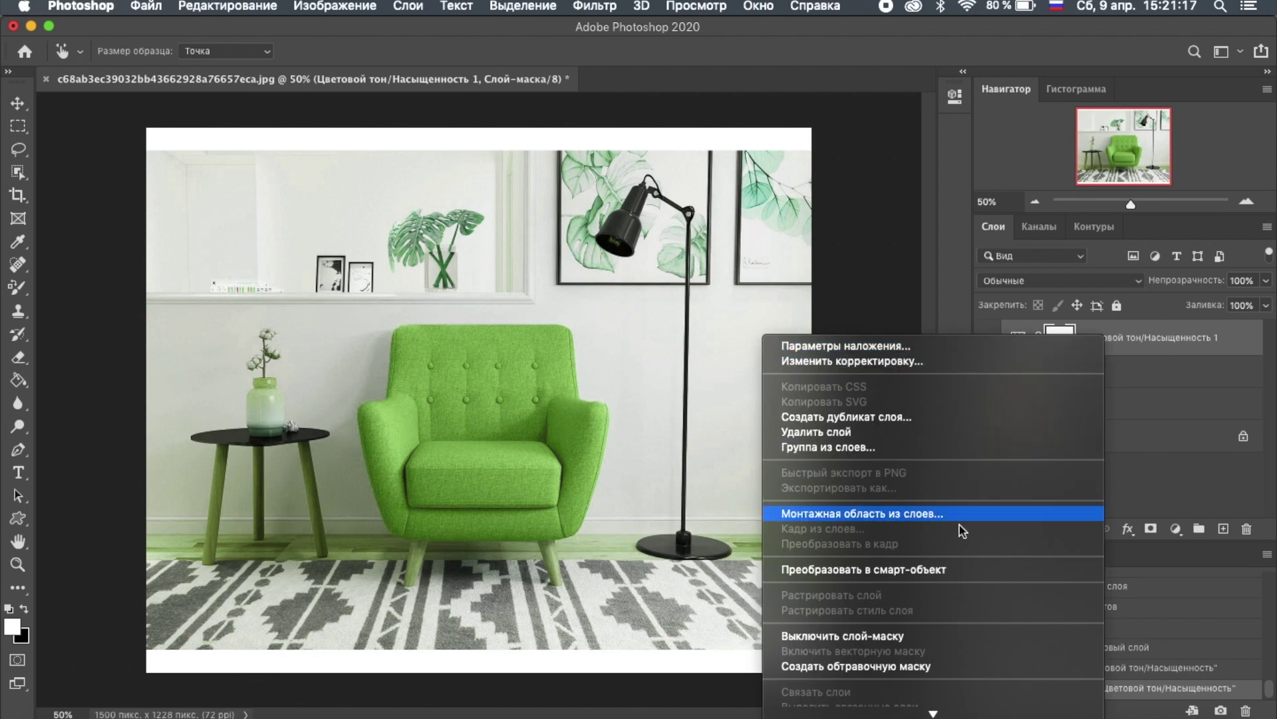
{"action": "left_click", "coordinate": [923, 666]}
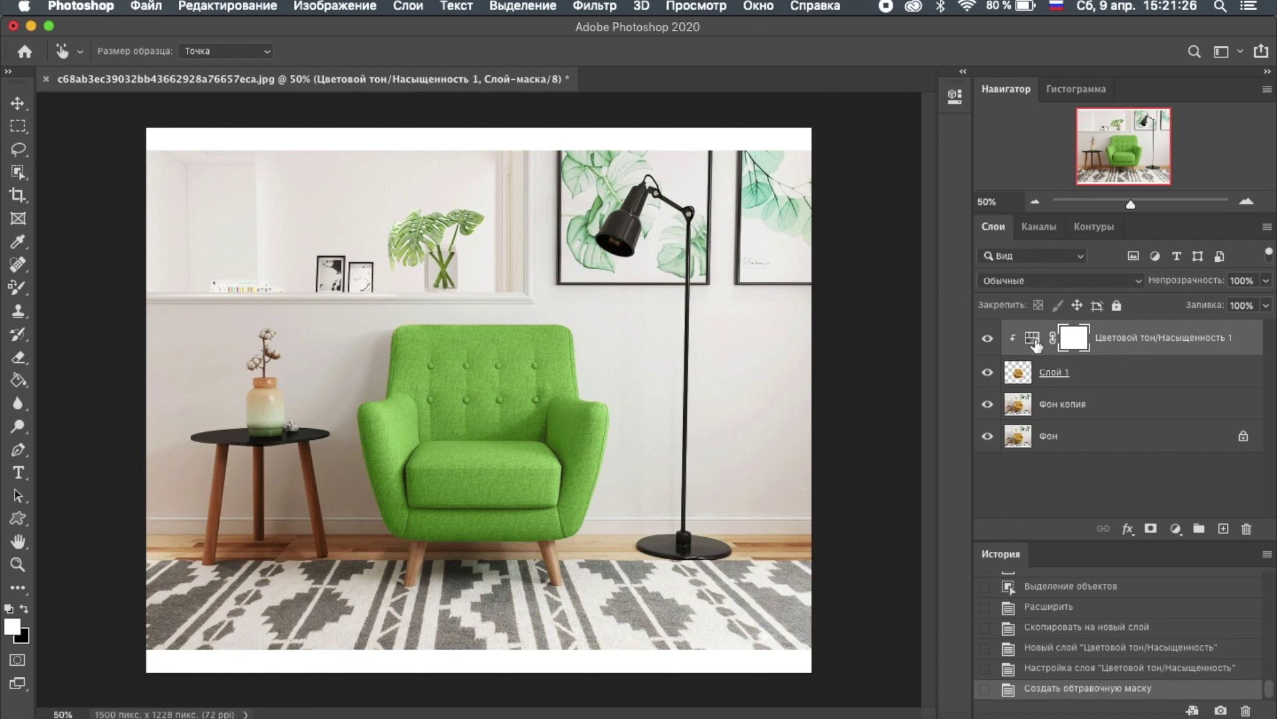
{"action": "left_click", "coordinate": [1247, 201]}
Shift the Hue/Saturation Master hue to about +157, turning the armchair purple
{"action": "scroll", "coordinate": [786, 538], "scroll_direction": "right", "scroll_amount": 3}
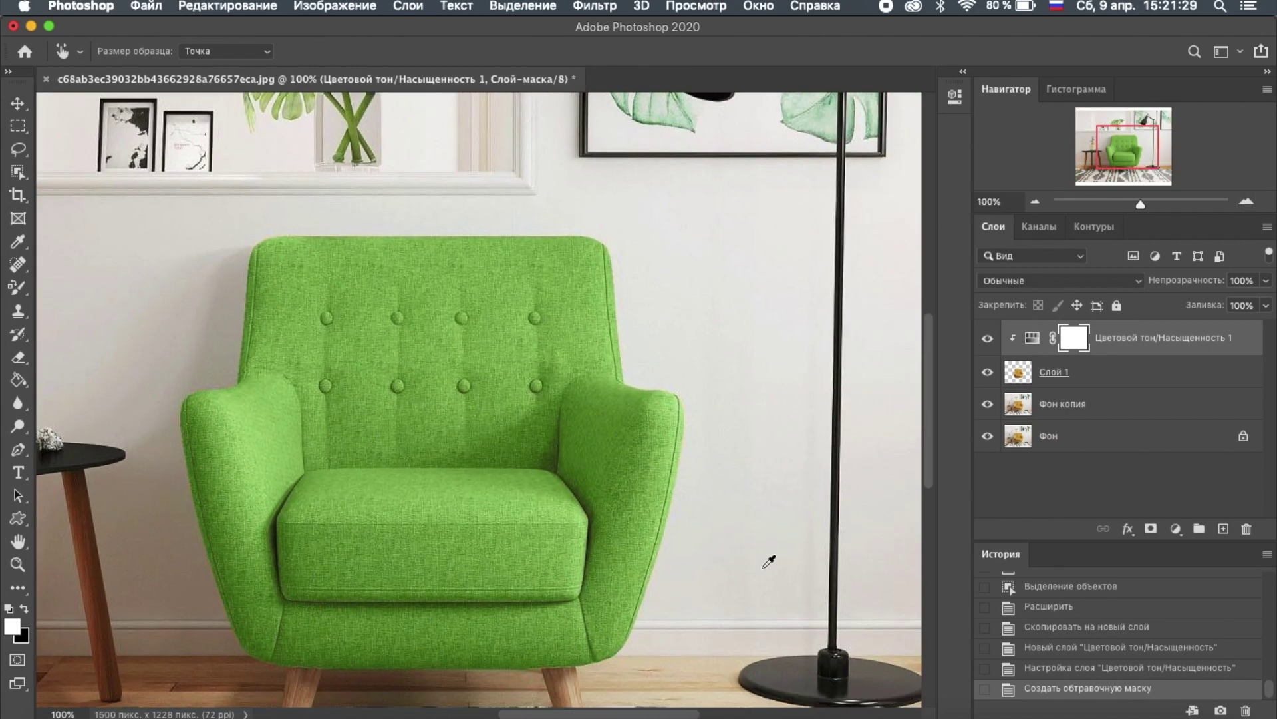
{"action": "scroll", "coordinate": [768, 561], "scroll_direction": "down", "scroll_amount": 2}
{"action": "scroll", "coordinate": [771, 559], "scroll_direction": "right", "scroll_amount": 2}
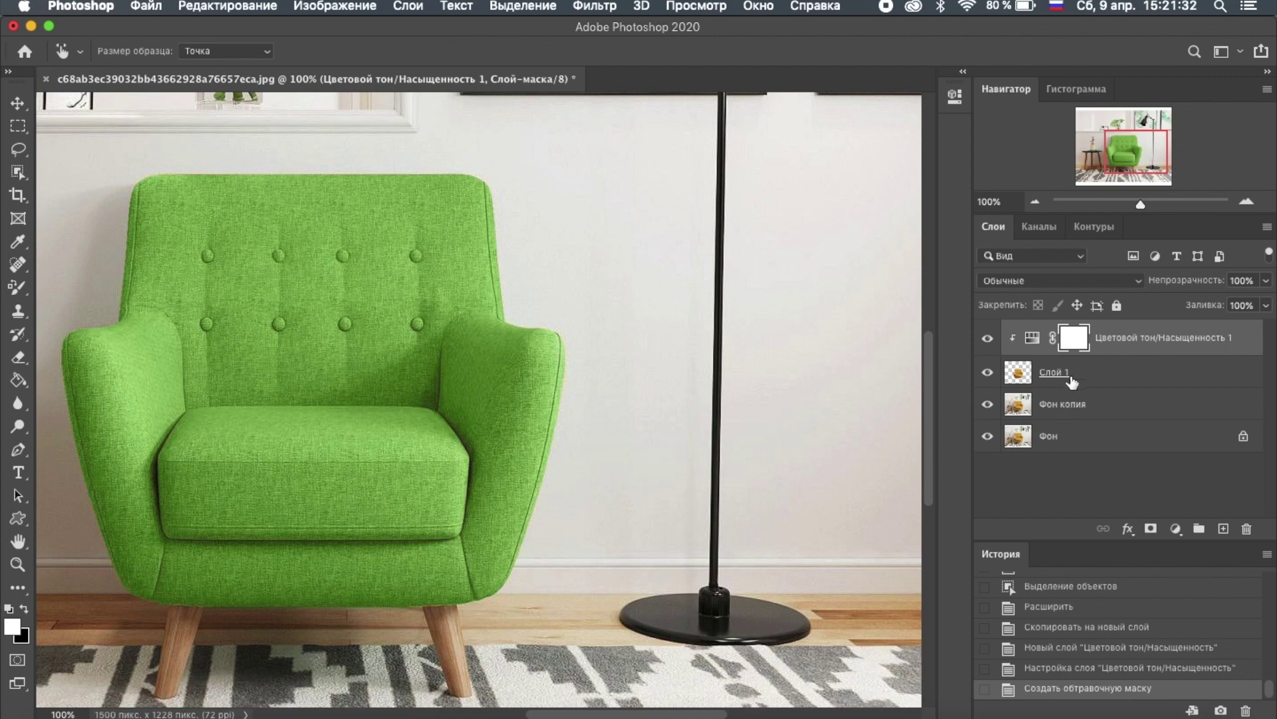
{"action": "double_click", "coordinate": [1032, 338]}
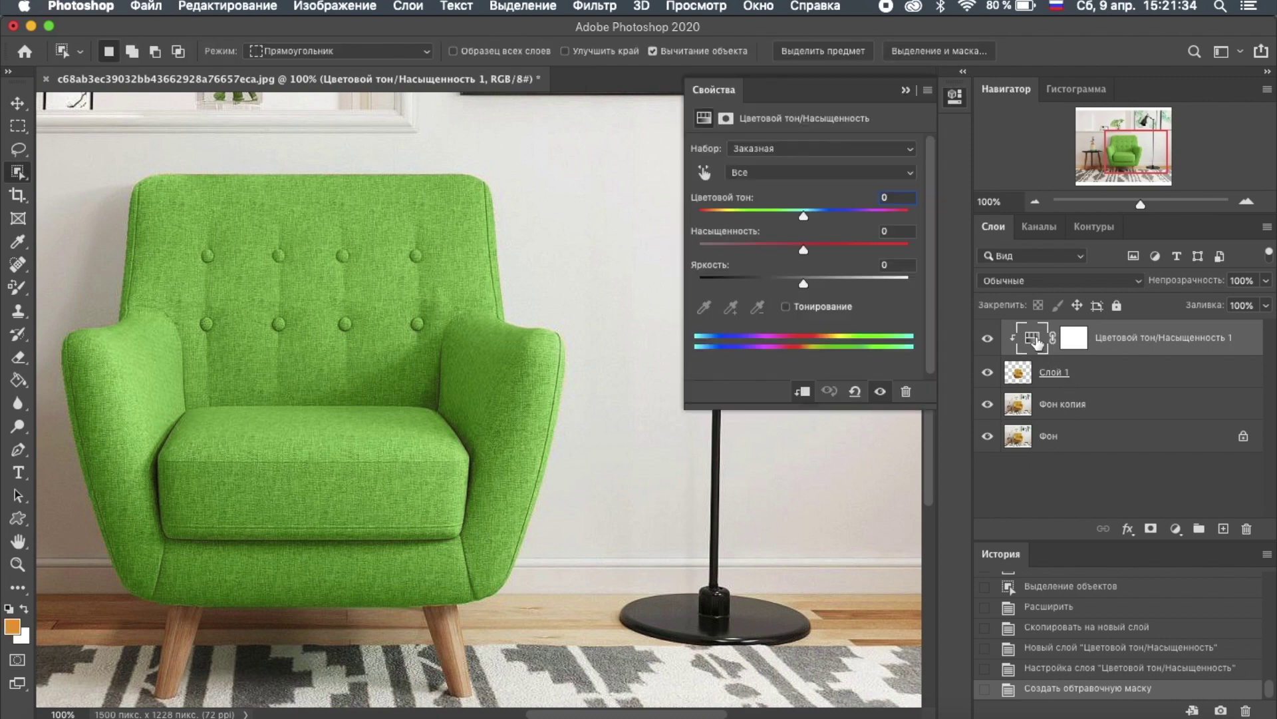
{"action": "mouse_move", "coordinate": [802, 213]}
{"action": "left_mouse_down"}
{"action": "mouse_move", "coordinate": [717, 220]}
{"action": "mouse_move", "coordinate": [842, 223]}
{"action": "left_mouse_up"}
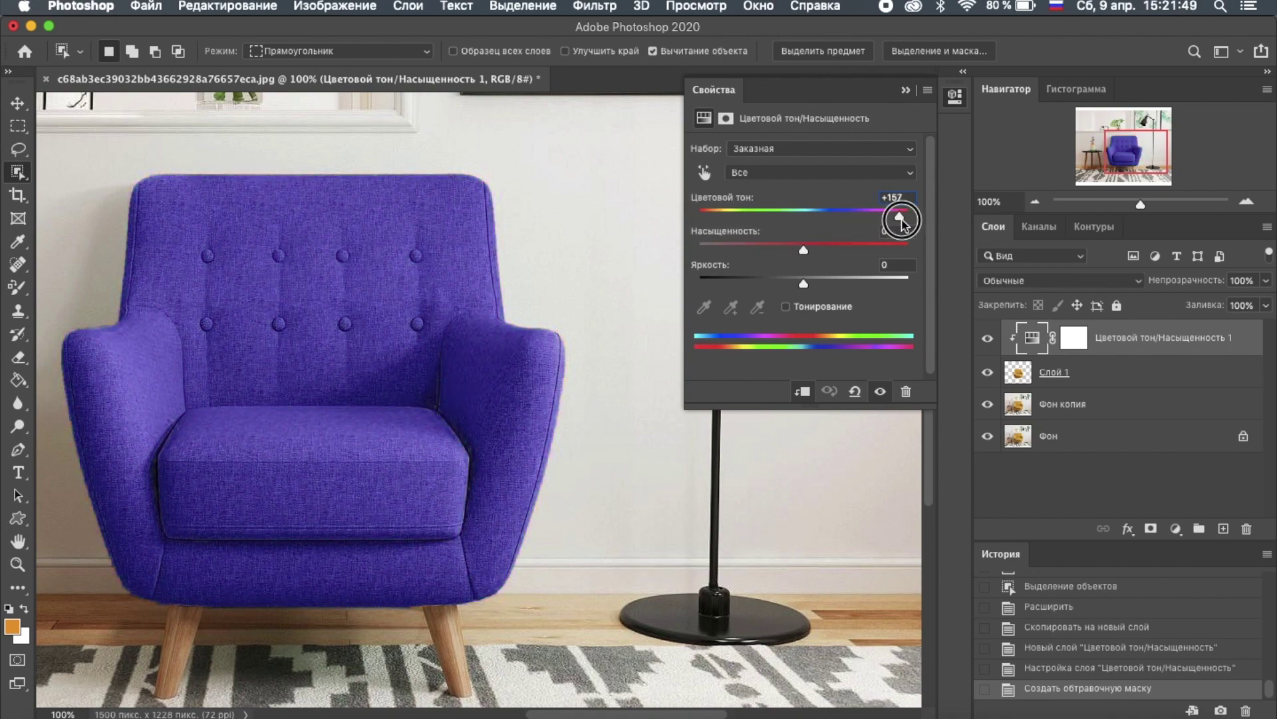
{"action": "left_click_drag", "start_coordinate": [841, 222], "coordinate": [920, 225]}
{"action": "left_click", "coordinate": [1035, 206]}
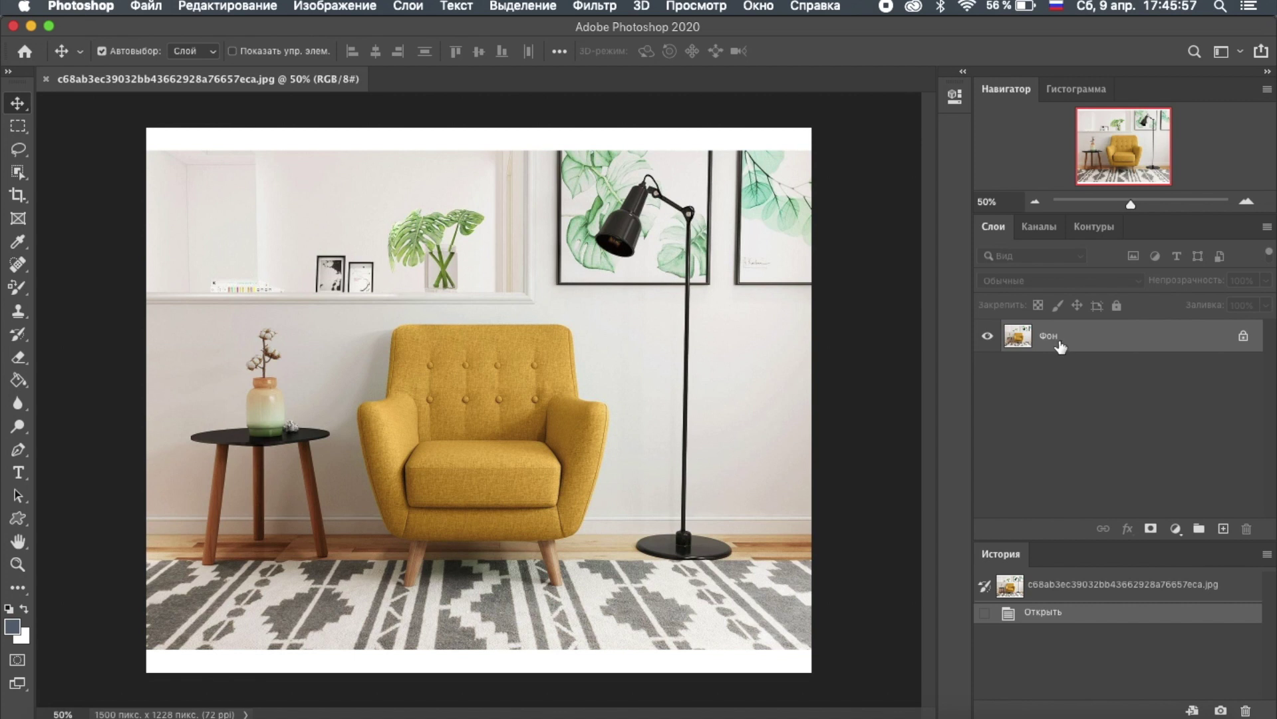
Duplicate the Фон layer and box-select the armchair with Object Selection
{"action": "left_click_drag", "start_coordinate": [1061, 346], "coordinate": [1224, 529]}
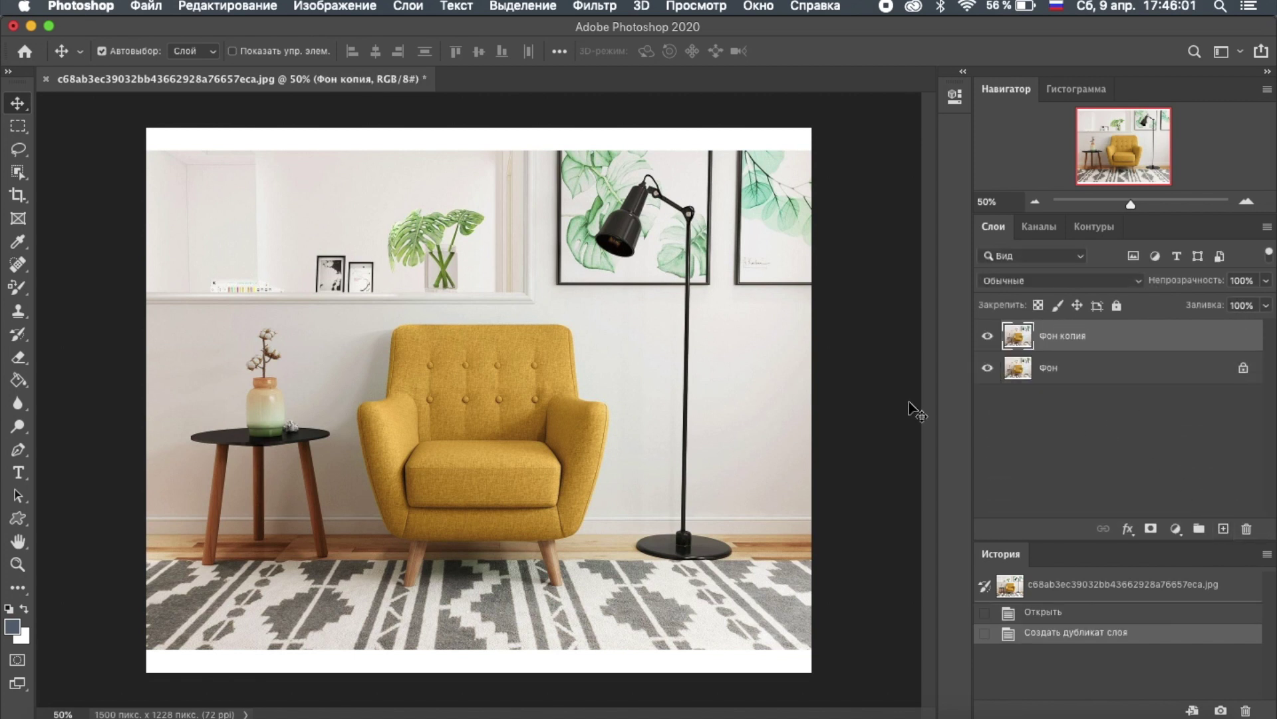
{"action": "left_click", "coordinate": [17, 172]}
{"action": "left_click_drag", "start_coordinate": [352, 320], "coordinate": [614, 546]}
Expand the chair selection by 1 px and copy it onto a new layer
{"action": "left_click", "coordinate": [523, 5]}
{"action": "mouse_move", "coordinate": [541, 261]}
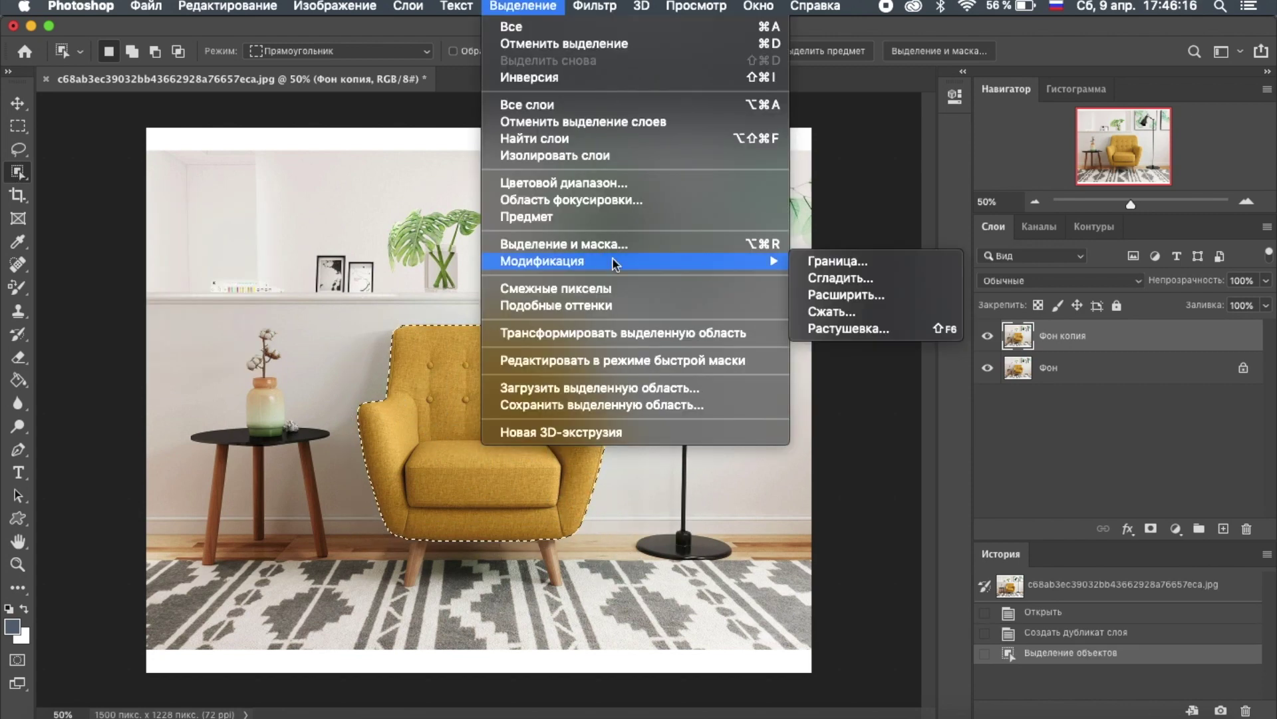
{"action": "left_click", "coordinate": [848, 301]}
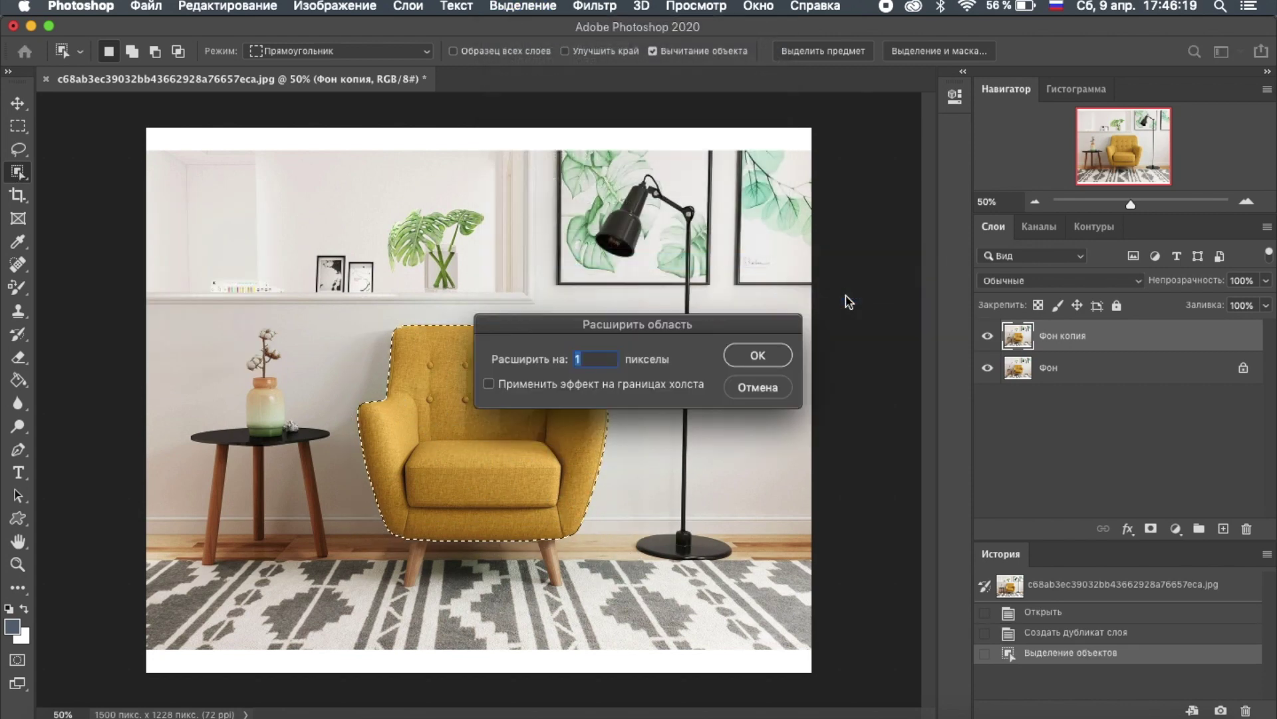
{"action": "left_click", "coordinate": [756, 357]}
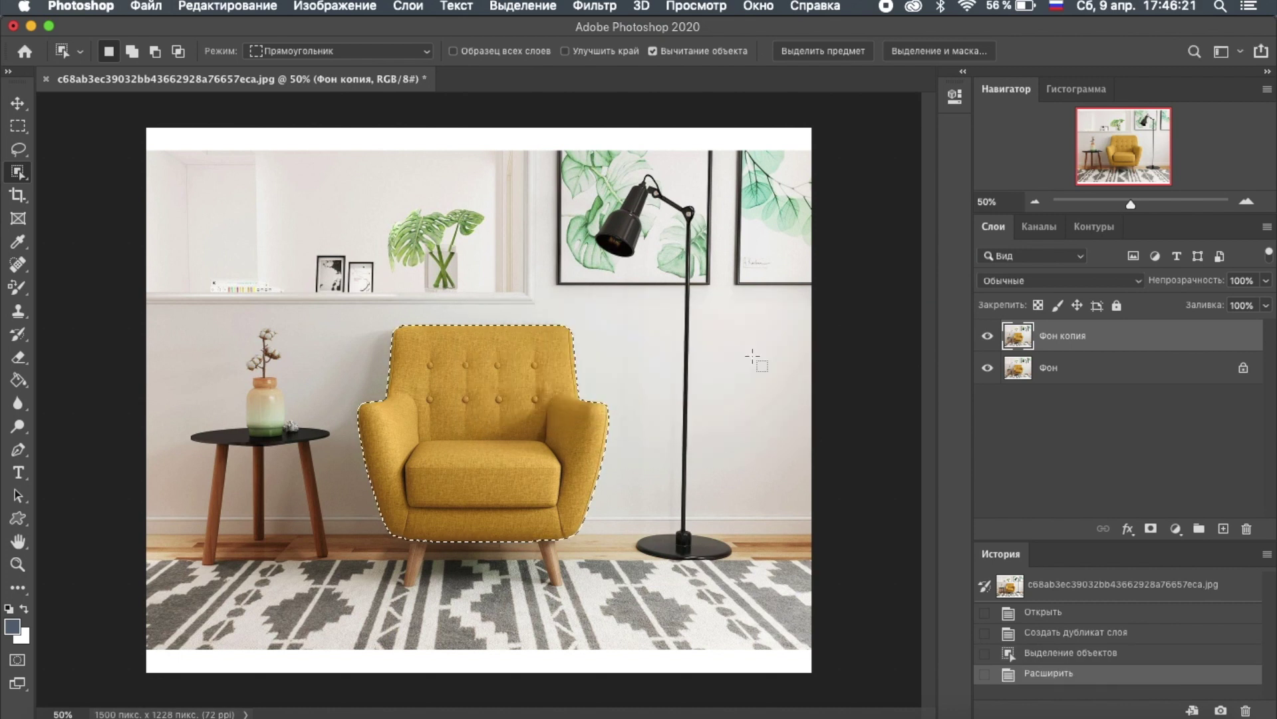
{"action": "left_click", "coordinate": [19, 104]}
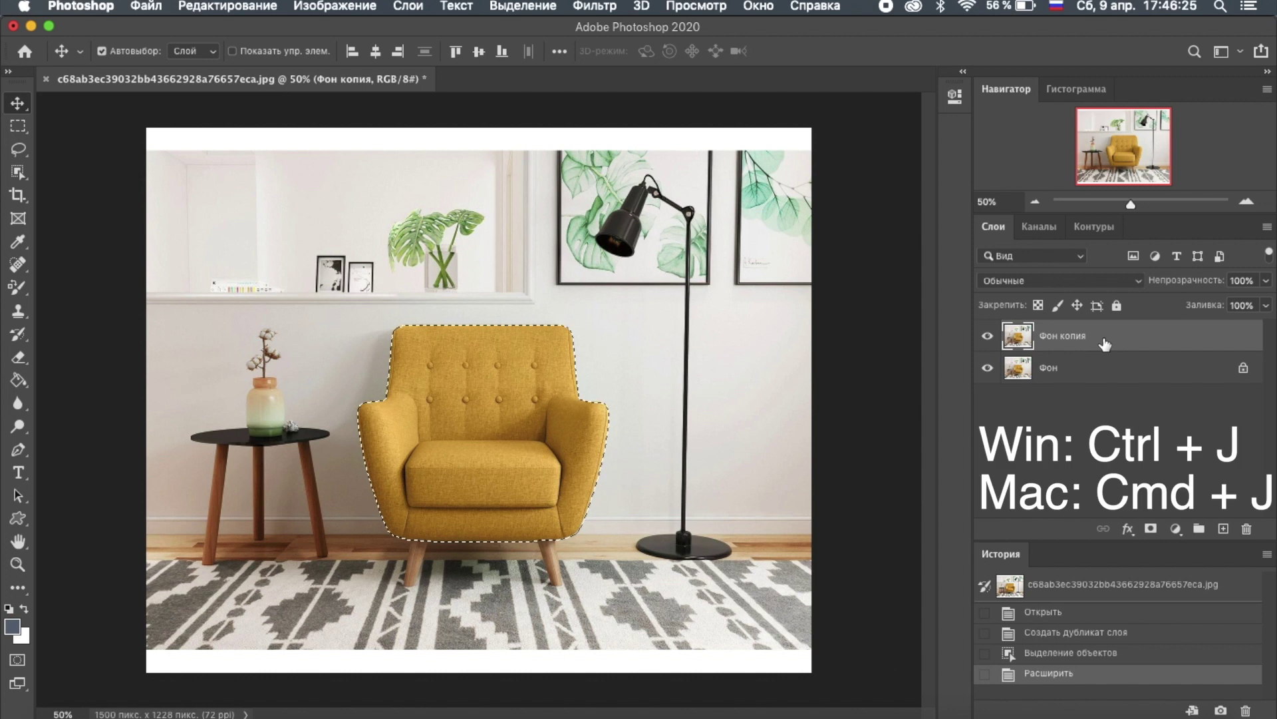
{"action": "key", "text": "super+j"}
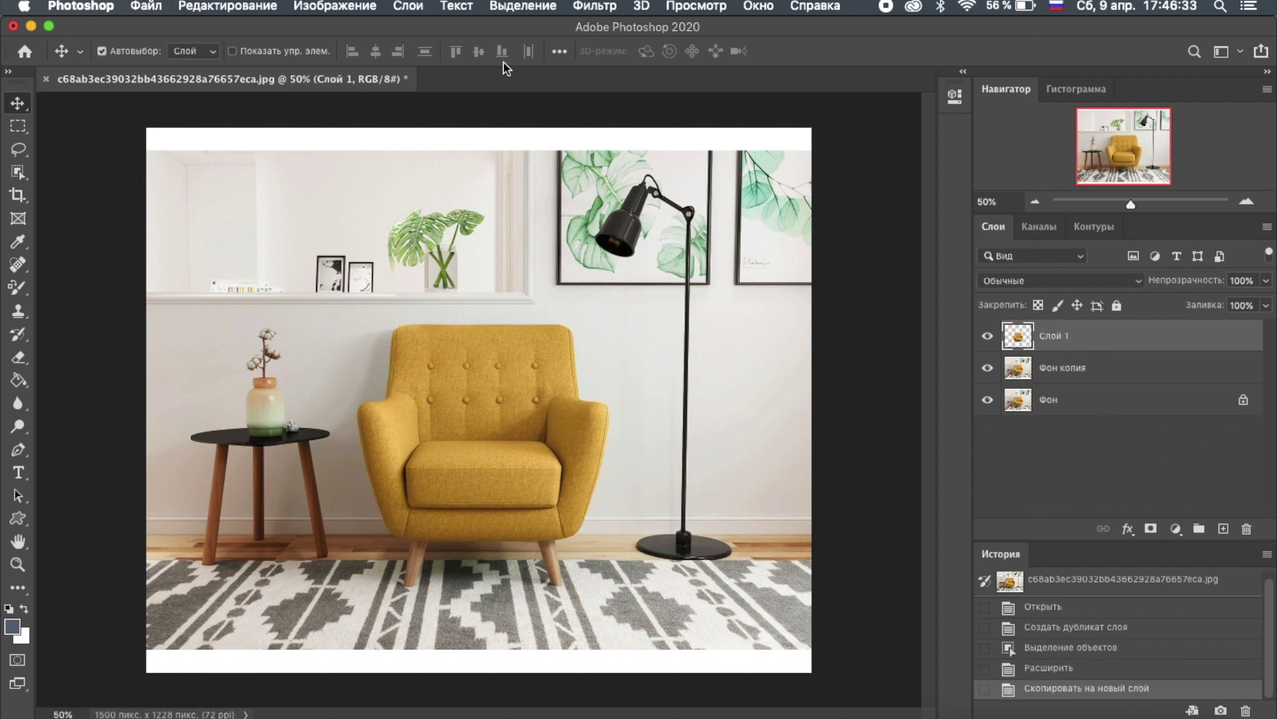
{"action": "left_click", "coordinate": [352, 8]}
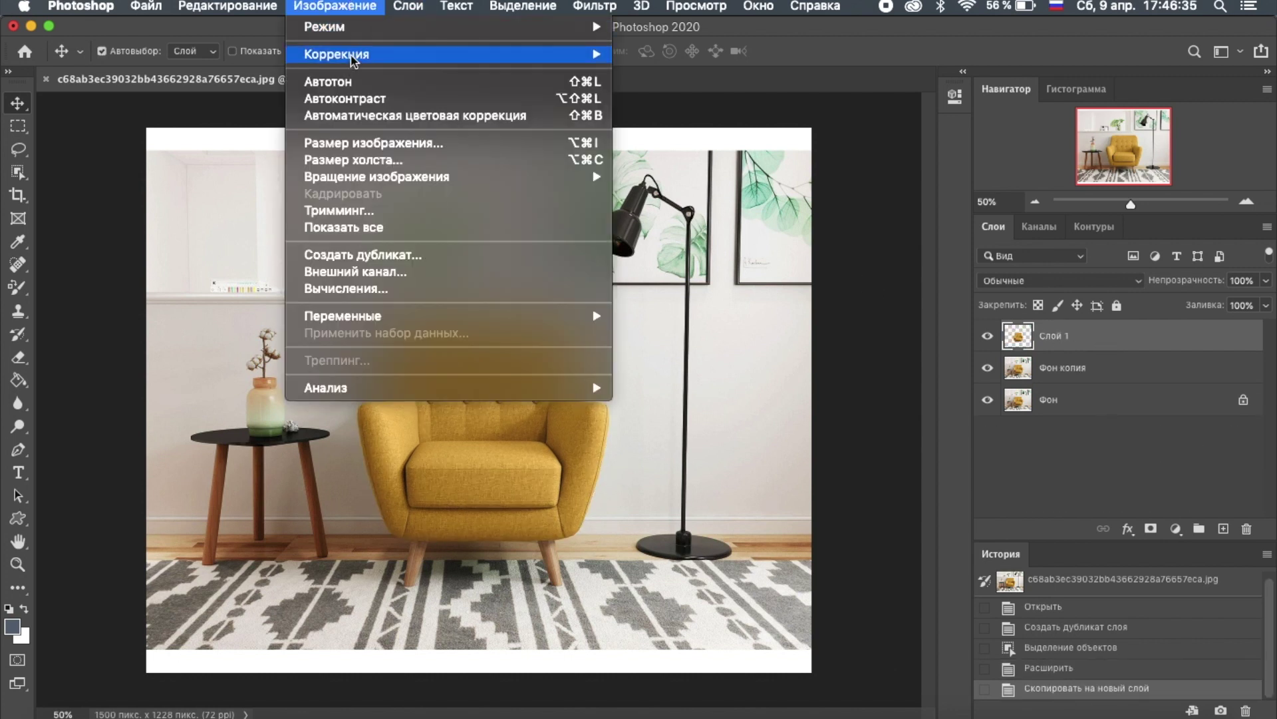
{"action": "mouse_move", "coordinate": [337, 54]}
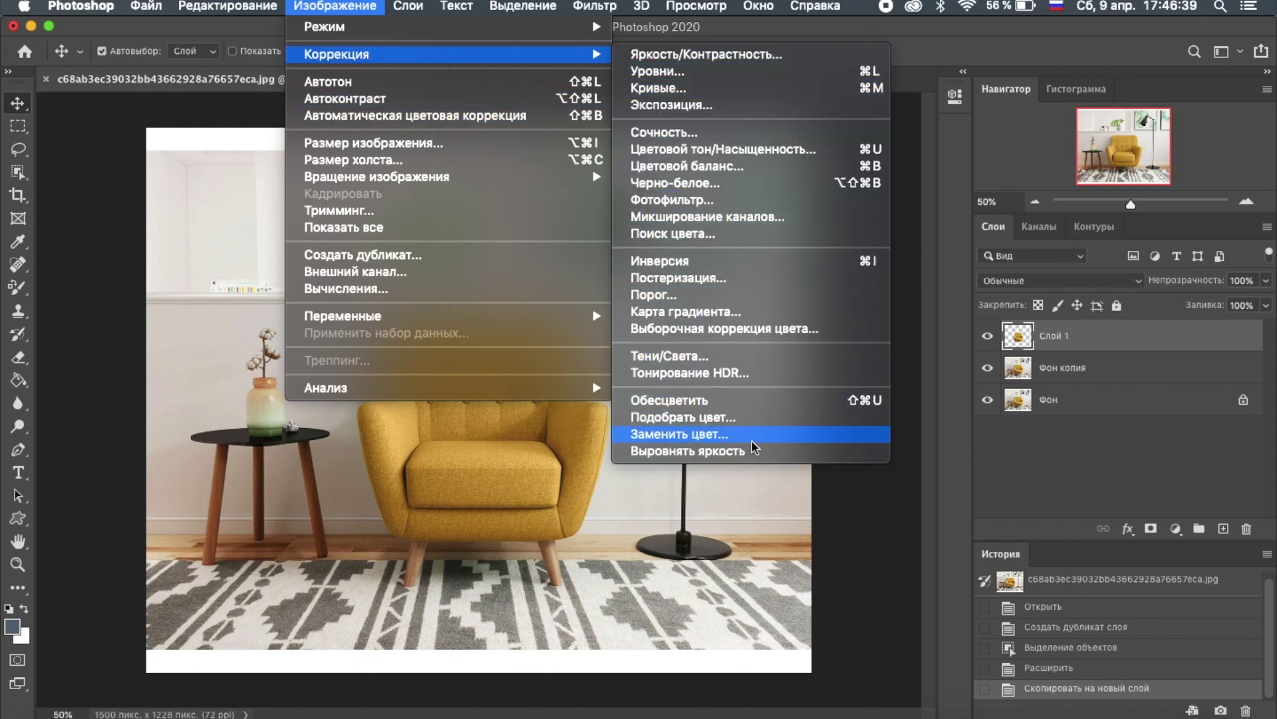
In Replace Color, sample the chair's yellow fabric and a darker shade of it
{"action": "left_click", "coordinate": [790, 438]}
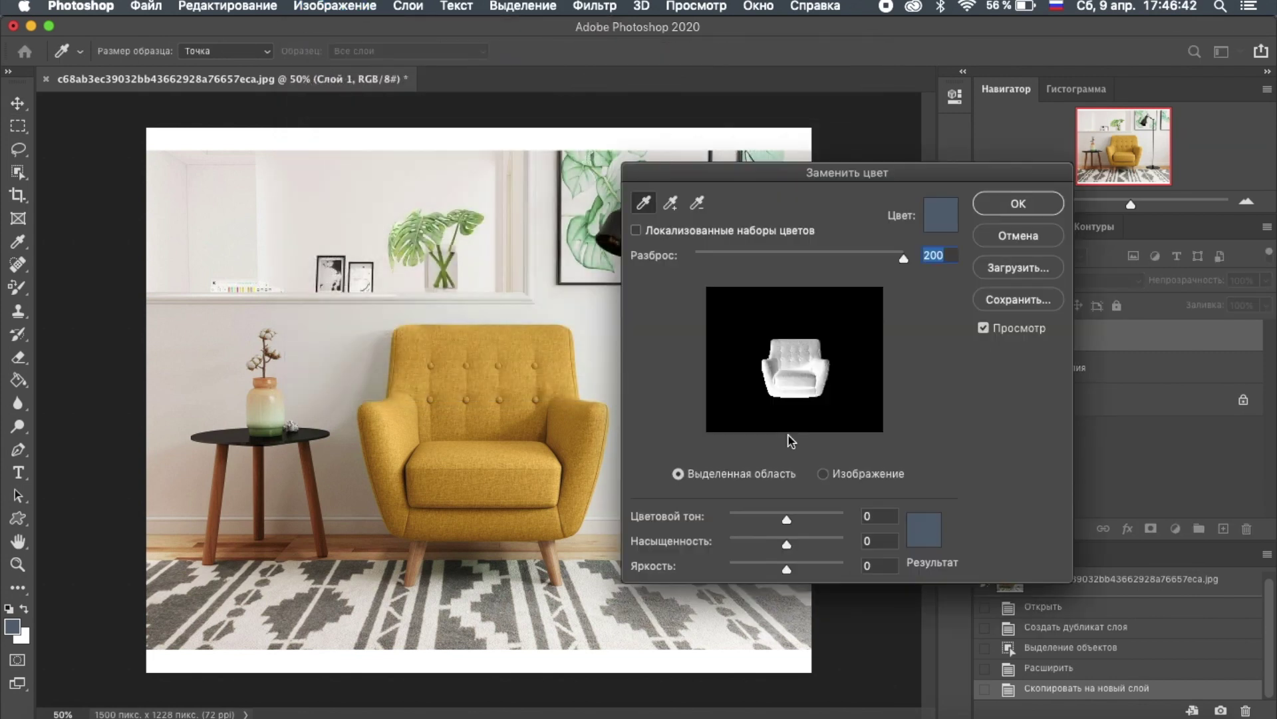
{"action": "left_click", "coordinate": [671, 203]}
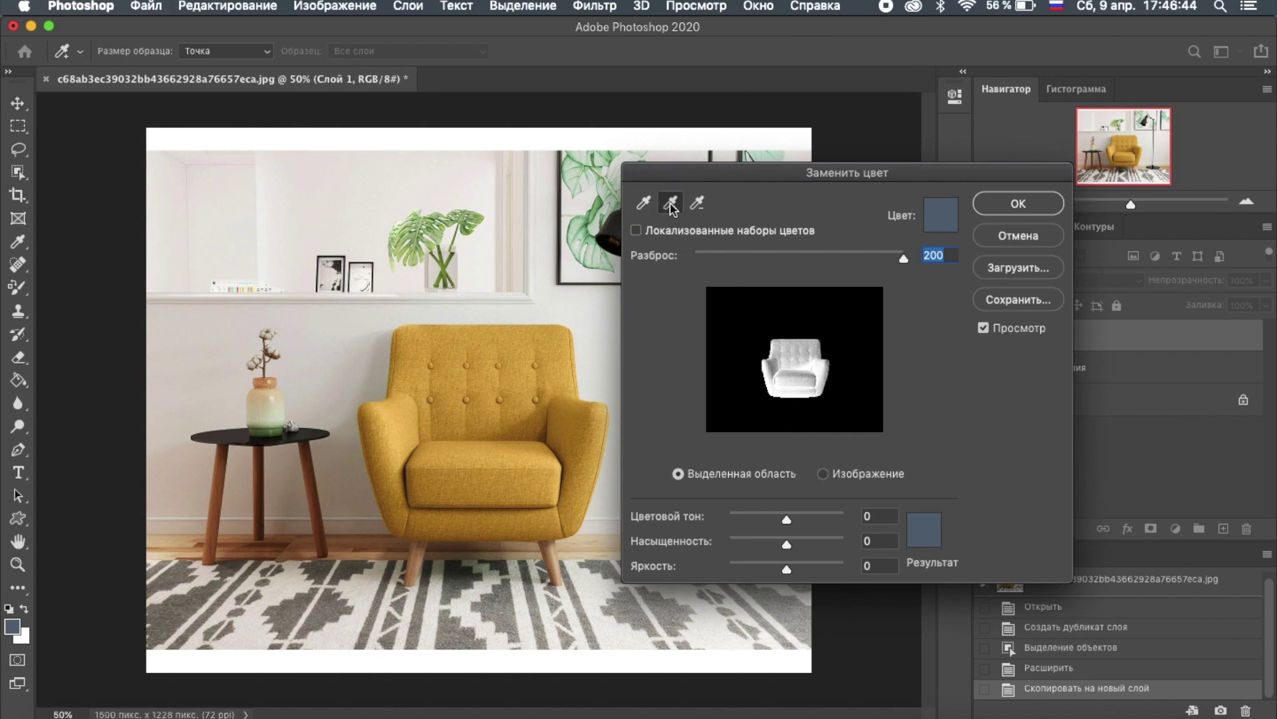
{"action": "left_click", "coordinate": [775, 364]}
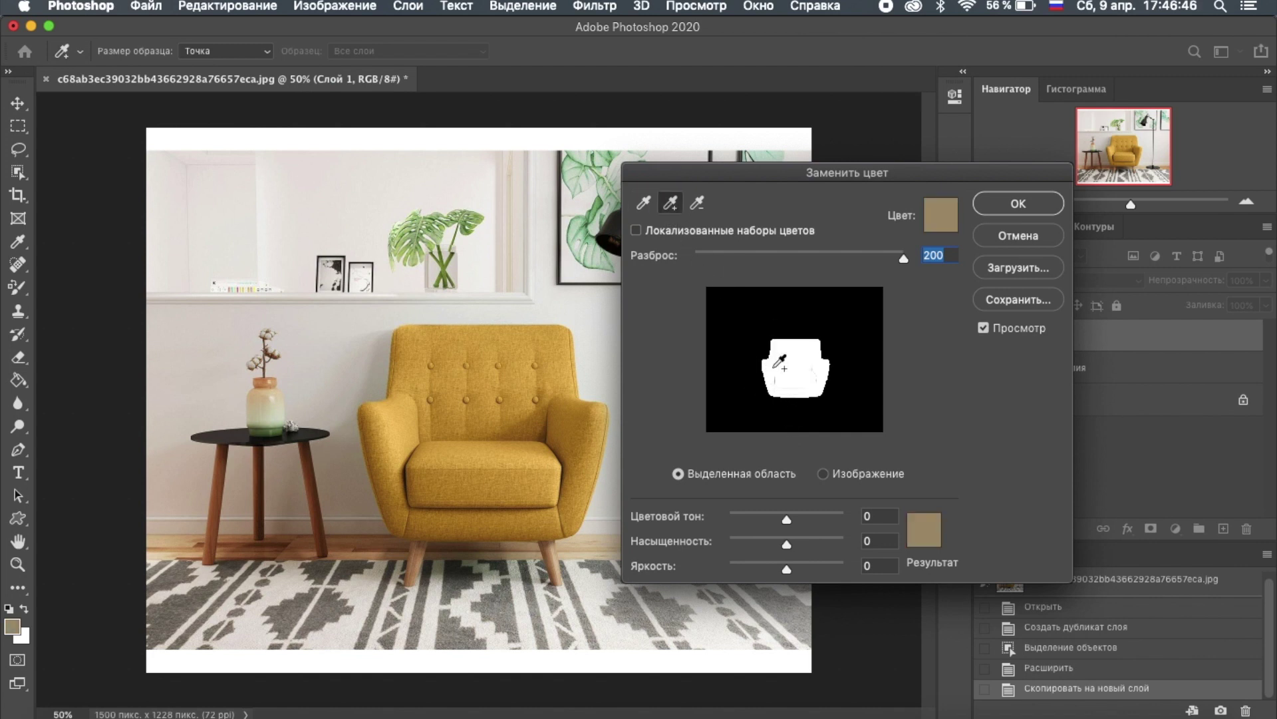
{"action": "left_click", "coordinate": [777, 380]}
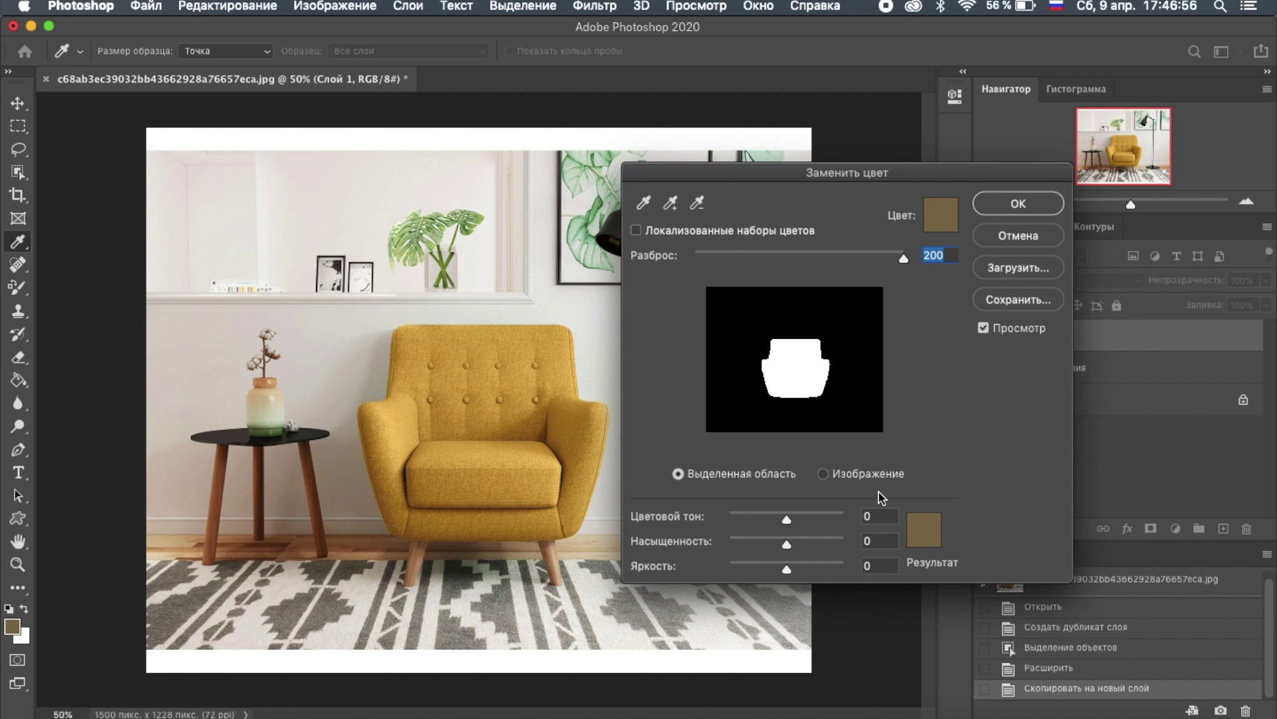
Set Hue -180, Saturation -24, Lightness -11 to recolour the chair blue and apply
{"action": "mouse_move", "coordinate": [786, 519]}
{"action": "left_mouse_down"}
{"action": "mouse_move", "coordinate": [743, 519]}
{"action": "mouse_move", "coordinate": [780, 570]}
{"action": "left_mouse_up"}
{"action": "left_click_drag", "start_coordinate": [881, 178], "coordinate": [886, 194]}
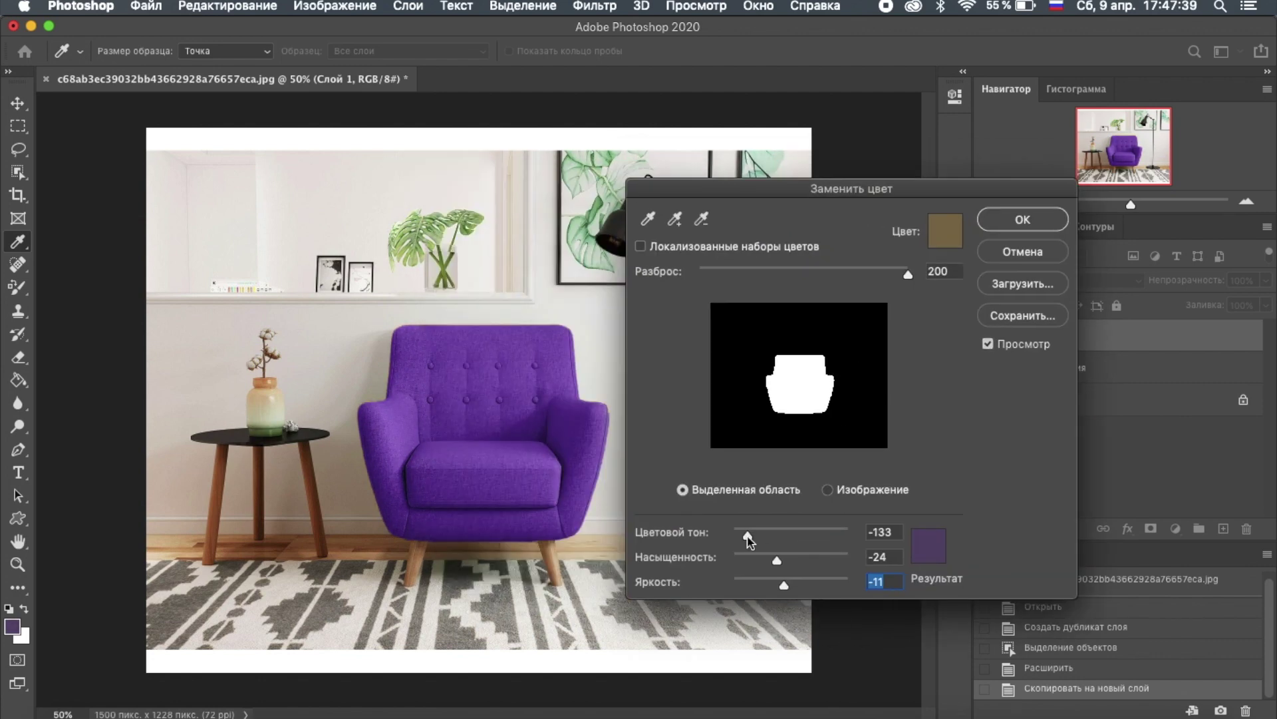
{"action": "mouse_move", "coordinate": [748, 535]}
{"action": "left_mouse_down"}
{"action": "mouse_move", "coordinate": [849, 539]}
{"action": "mouse_move", "coordinate": [716, 534]}
{"action": "left_mouse_up"}
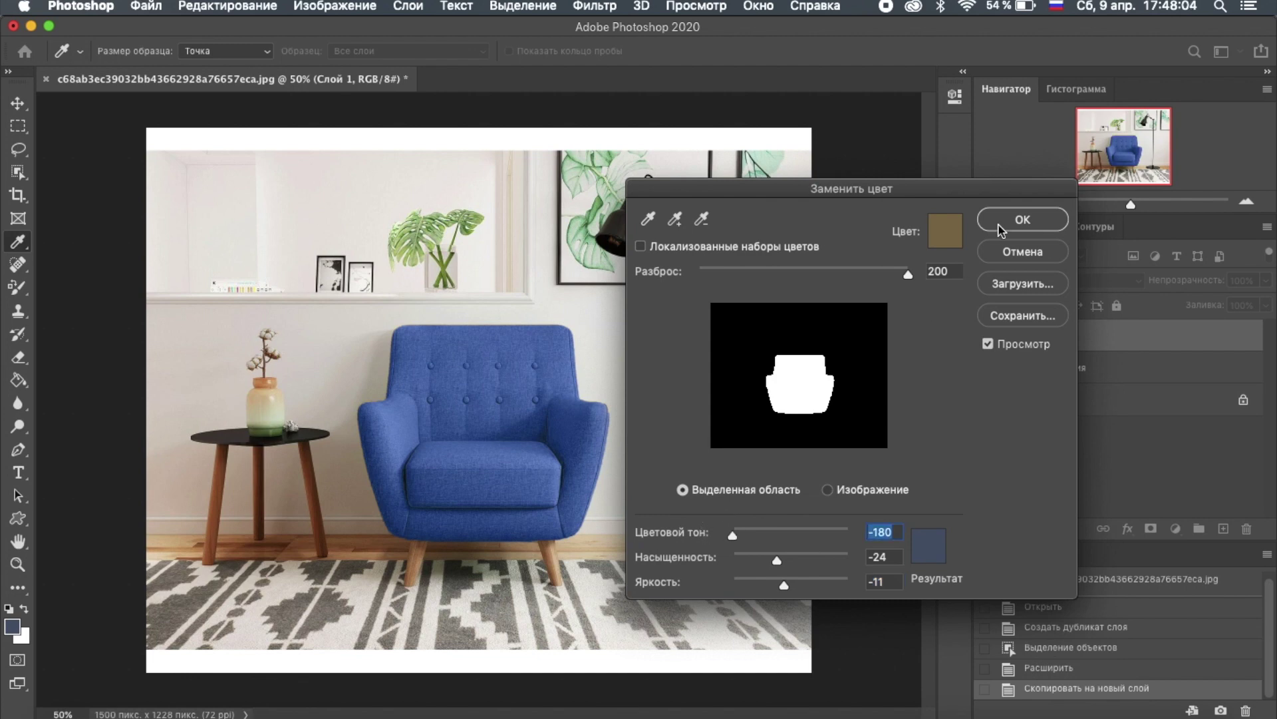
{"action": "left_click", "coordinate": [1020, 219]}
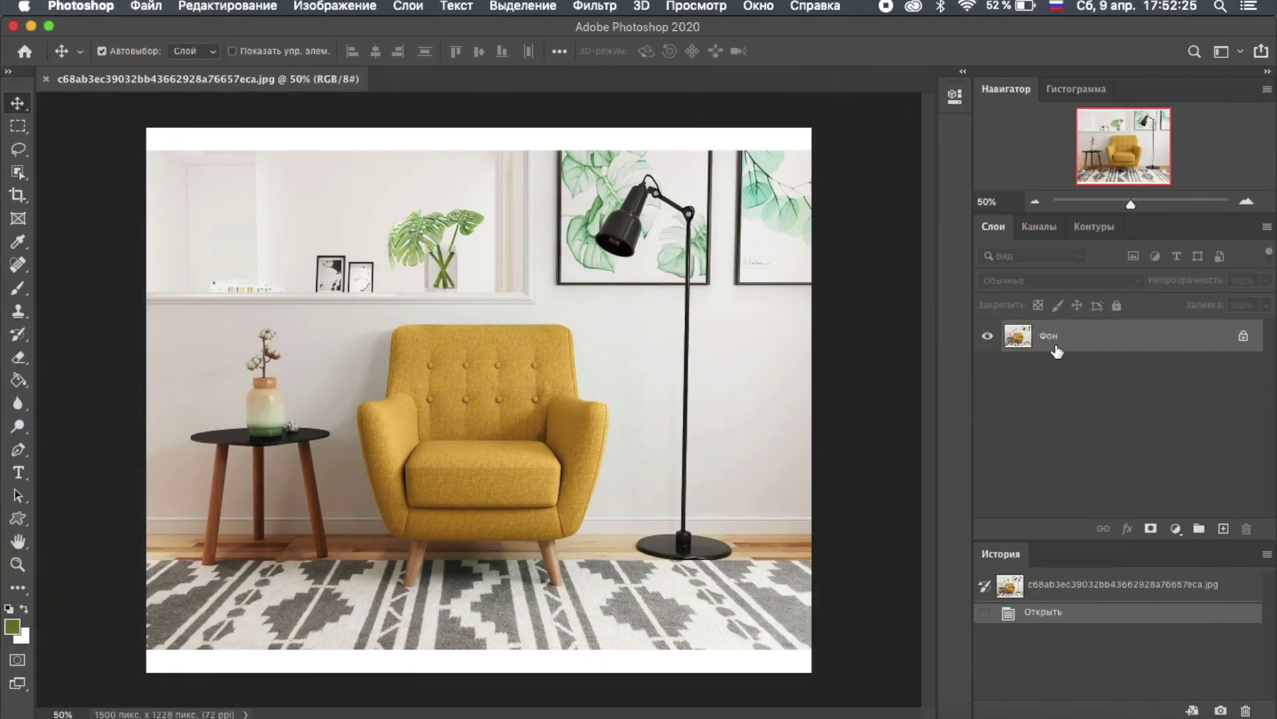
Duplicate the background, select and expand the armchair, and copy it to a new layer
{"action": "mouse_move", "coordinate": [1050, 336]}
{"action": "left_mouse_down"}
{"action": "mouse_move", "coordinate": [1202, 451]}
{"action": "mouse_move", "coordinate": [1224, 529]}
{"action": "left_mouse_up"}
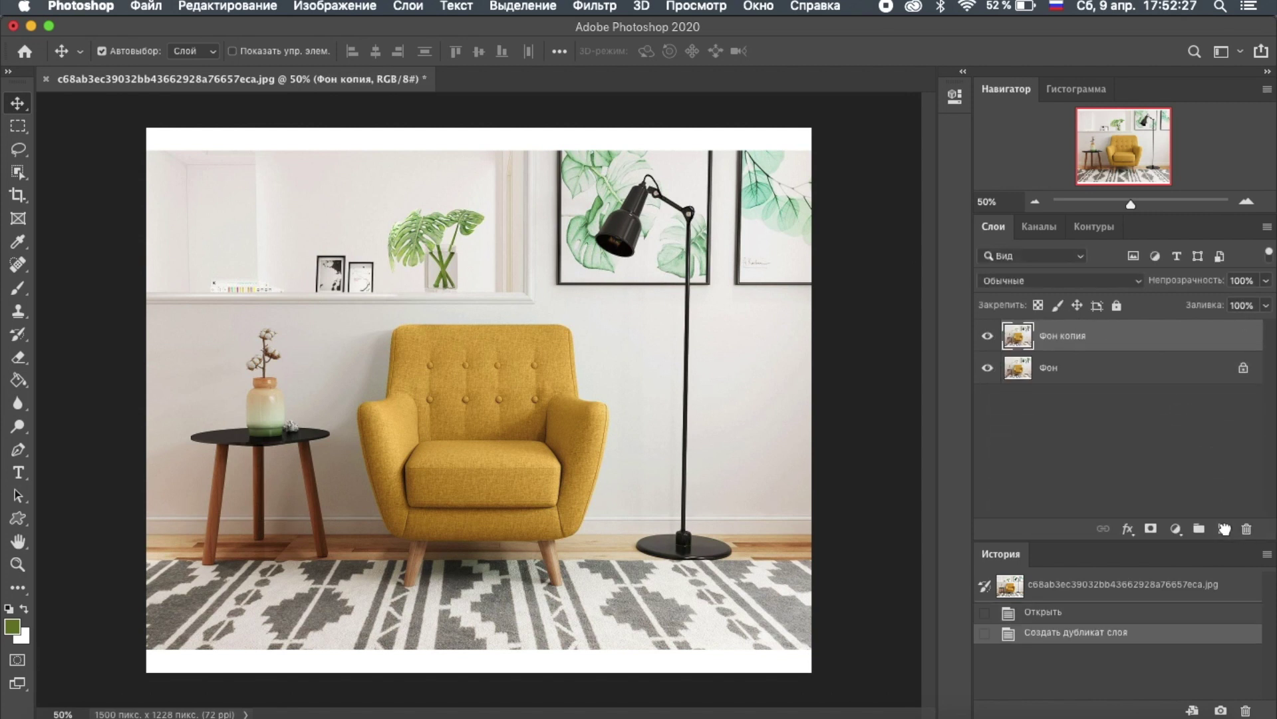
{"action": "left_click", "coordinate": [18, 171]}
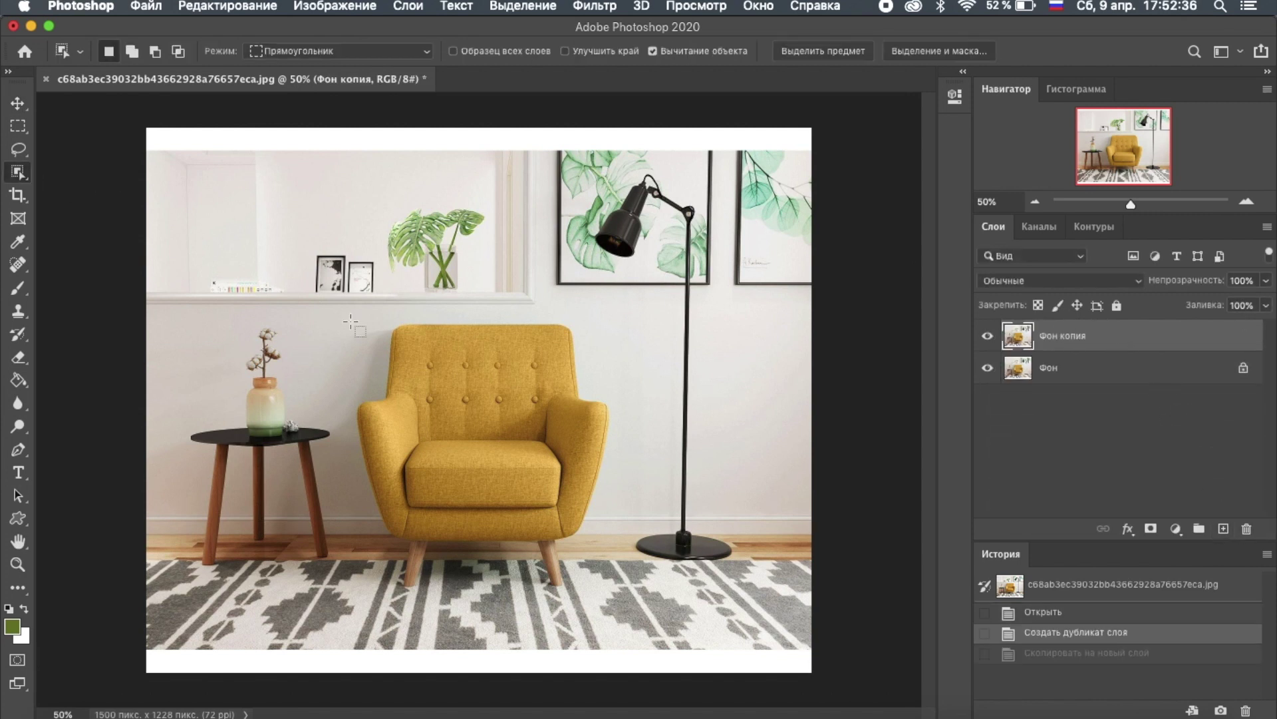
{"action": "left_click_drag", "start_coordinate": [342, 313], "coordinate": [633, 528]}
{"action": "left_click", "coordinate": [523, 5]}
{"action": "left_click", "coordinate": [837, 299]}
{"action": "key", "text": "Return"}
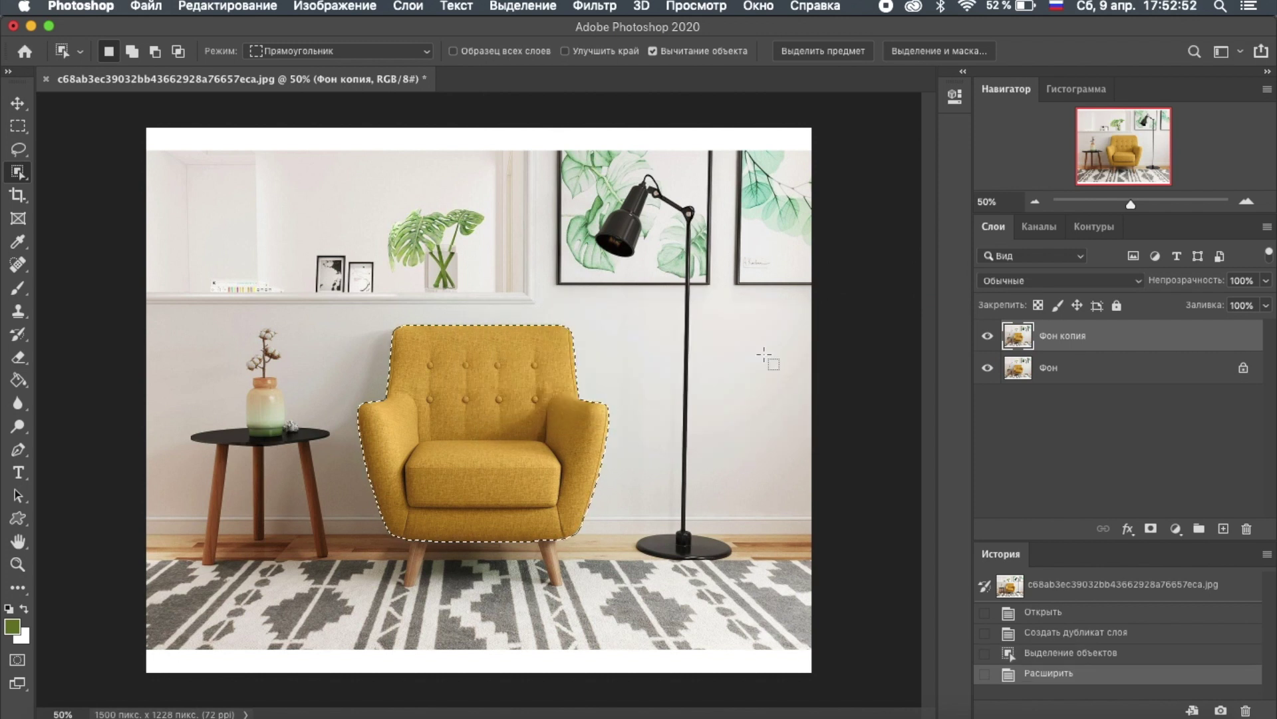
{"action": "key", "text": "super+j"}
Choose the Color Replacement Tool, keep Color mode, and pick a red-brown foreground
{"action": "right_click", "coordinate": [18, 288]}
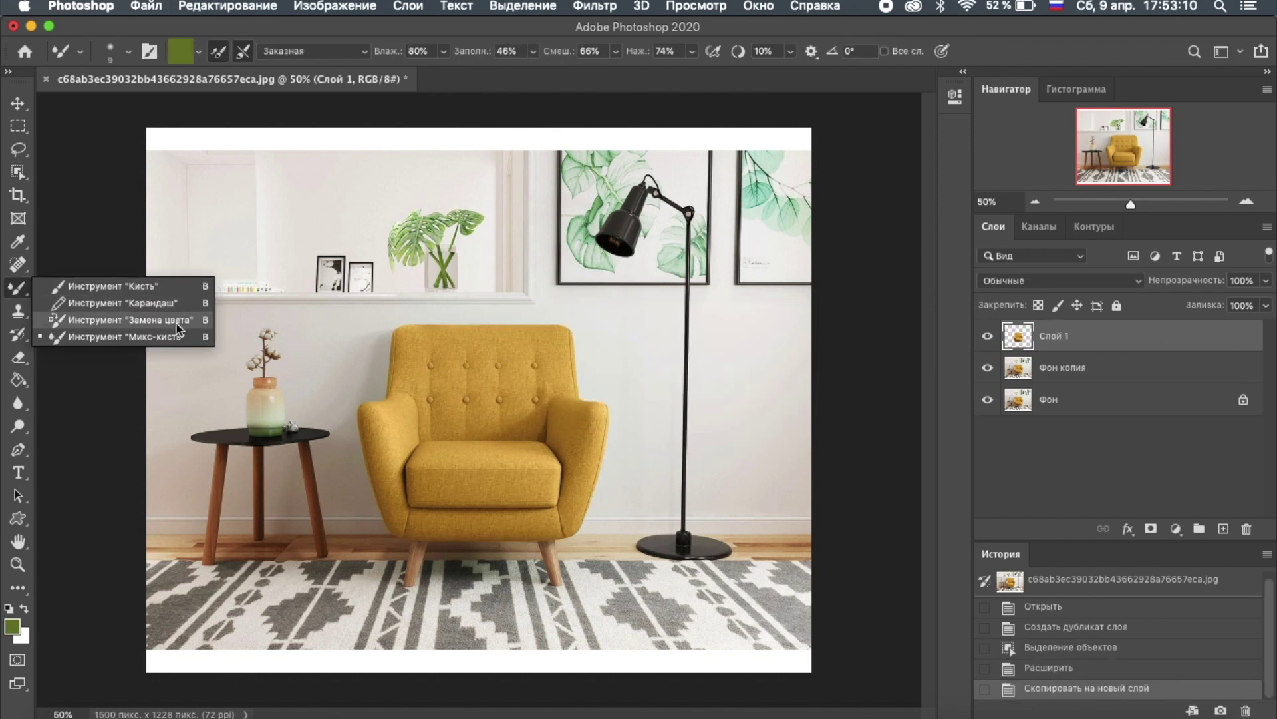
{"action": "left_click", "coordinate": [130, 319]}
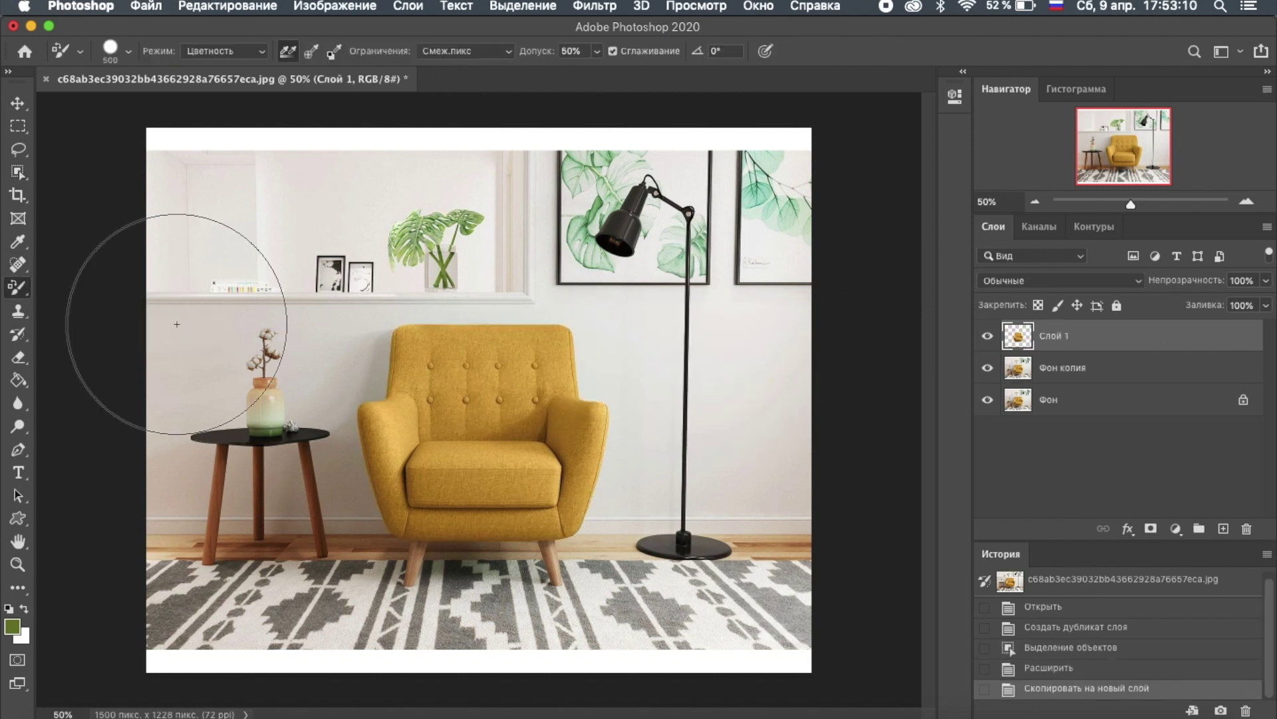
{"action": "left_click", "coordinate": [227, 56]}
{"action": "left_click", "coordinate": [220, 52]}
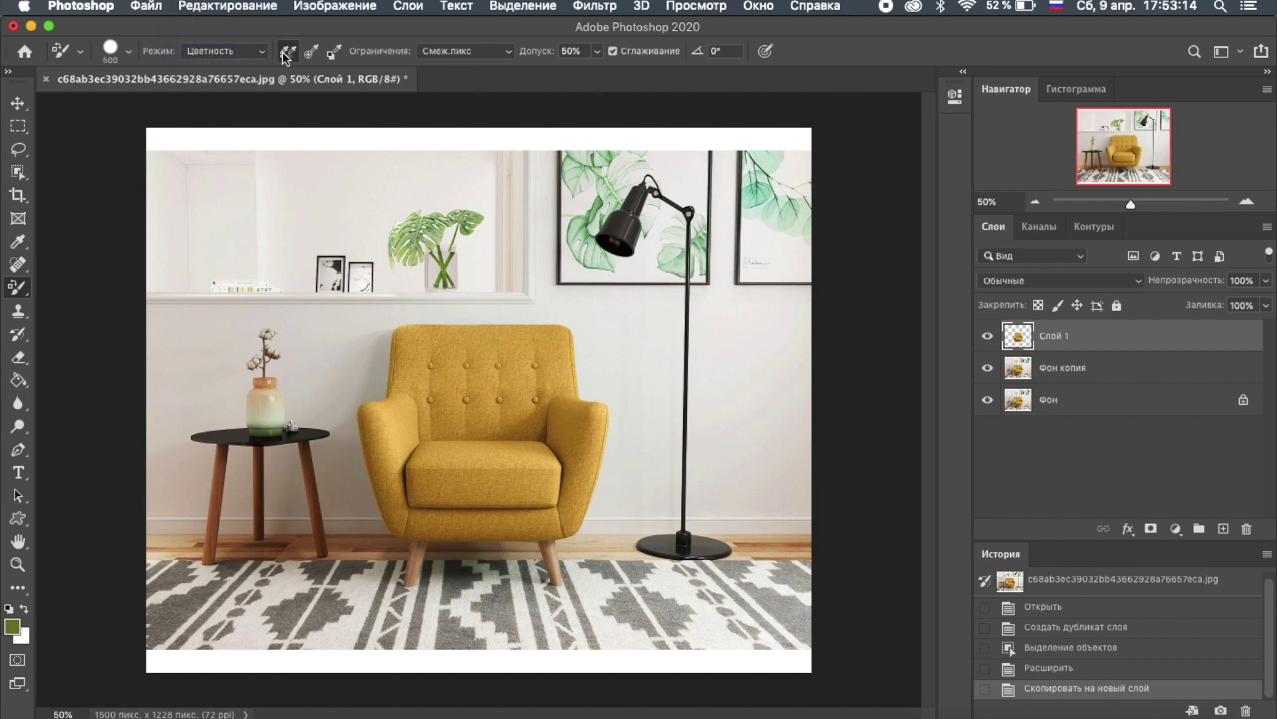
{"action": "left_click", "coordinate": [457, 51]}
{"action": "left_click", "coordinate": [12, 626]}
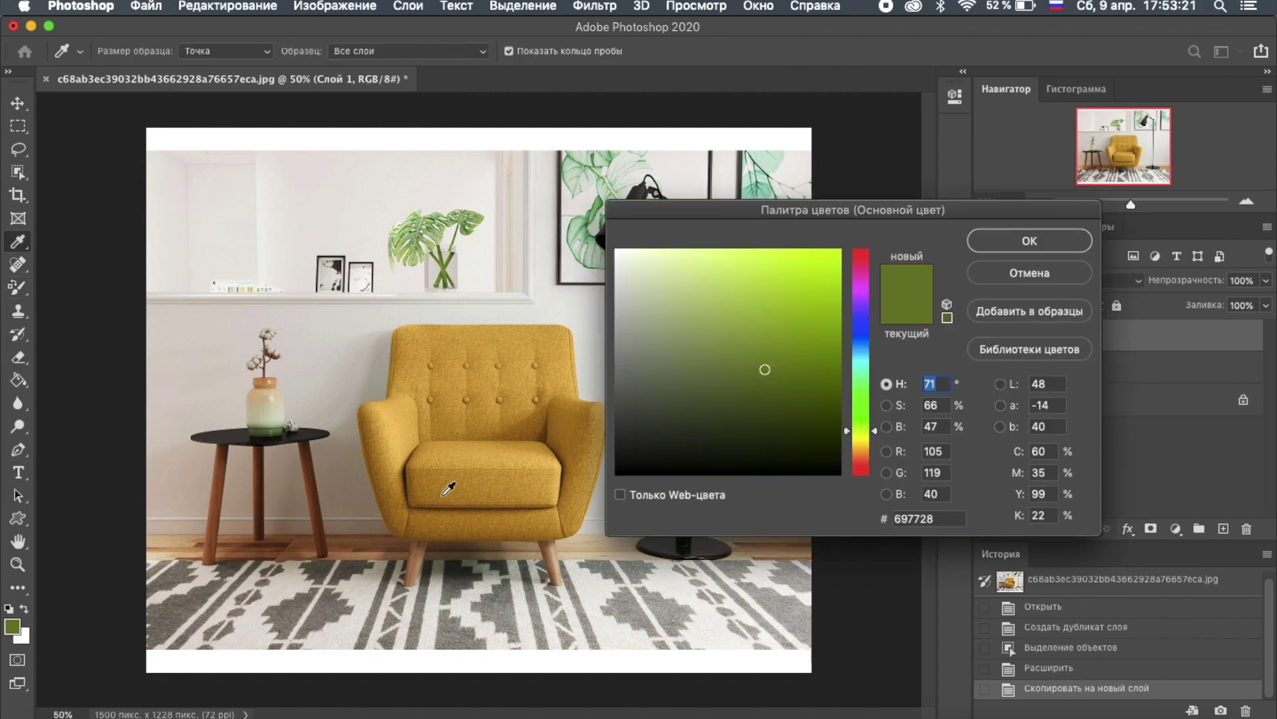
{"action": "left_click", "coordinate": [864, 467]}
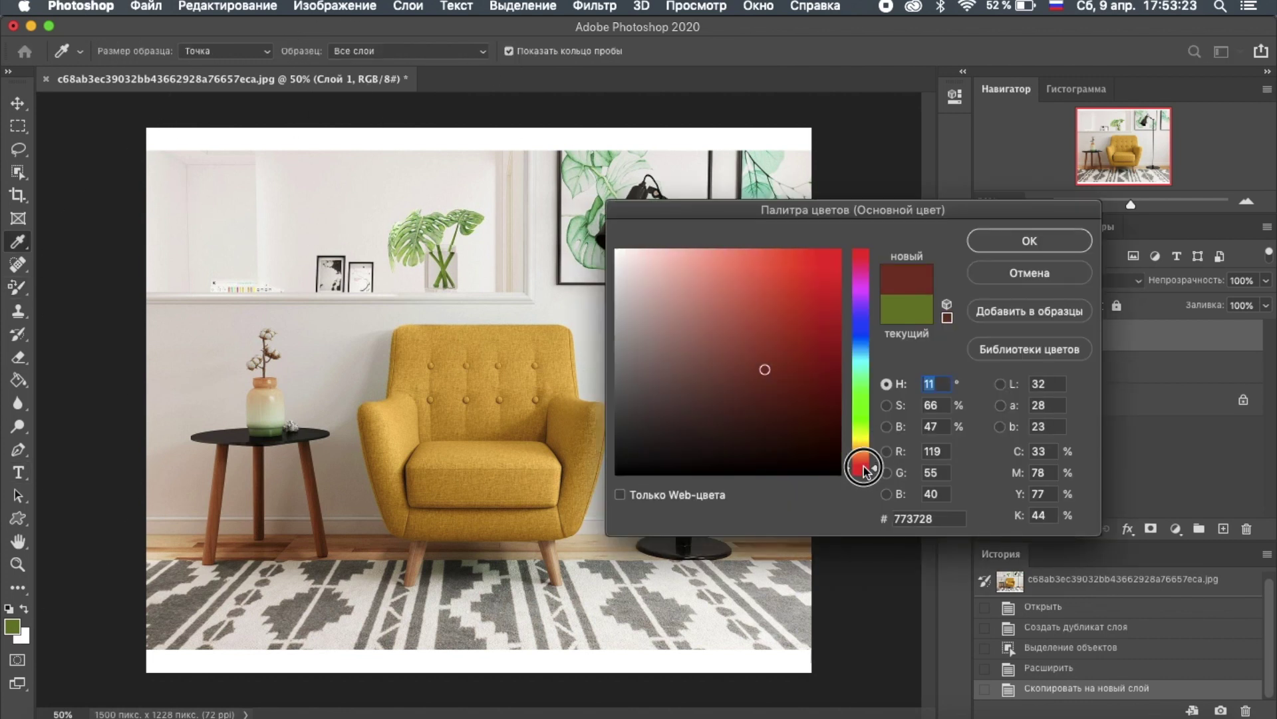
Brush the red-brown colour over the chair's back, arms and lower left
{"action": "left_click", "coordinate": [1015, 241]}
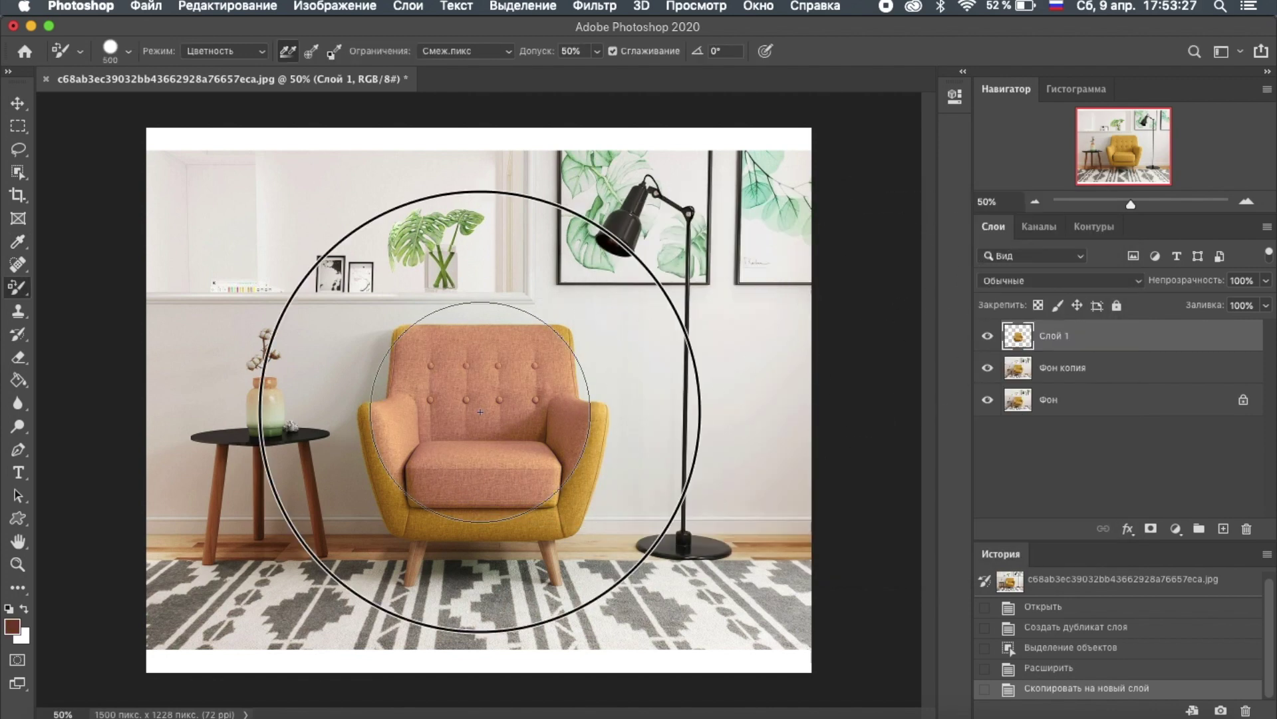
{"action": "left_click_drag", "start_coordinate": [479, 411], "coordinate": [564, 458]}
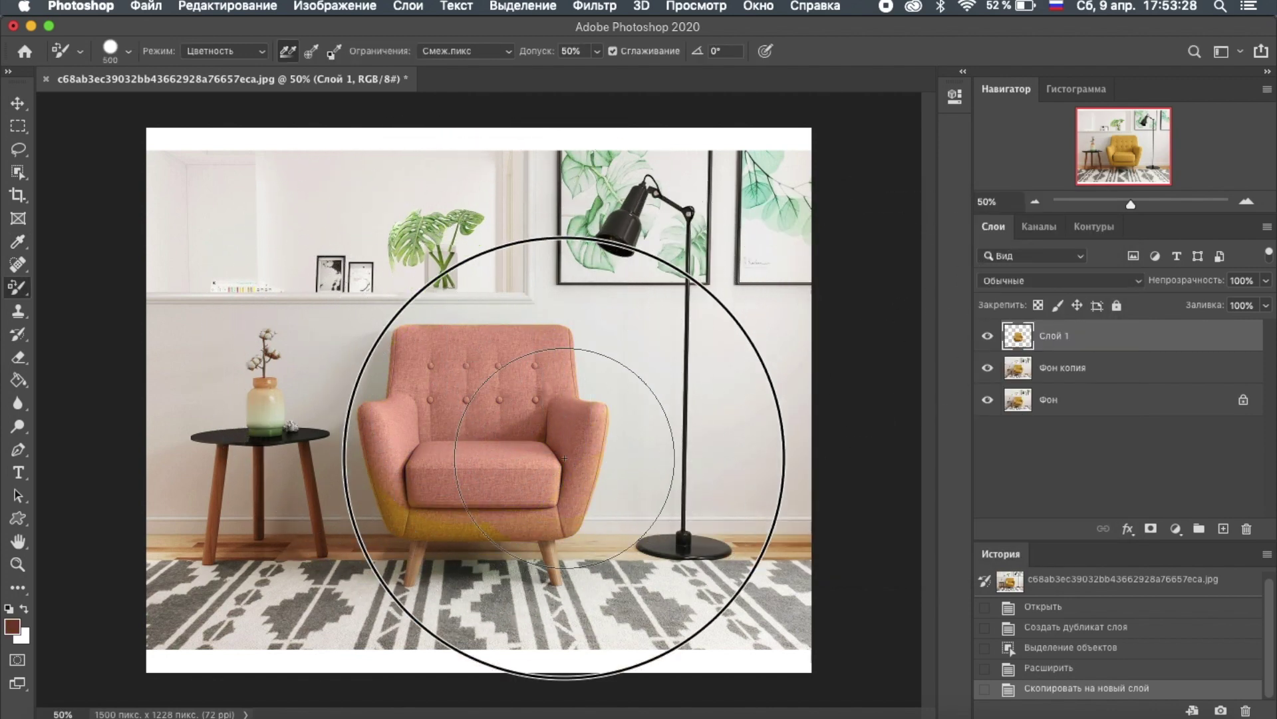
{"action": "mouse_move", "coordinate": [564, 457]}
{"action": "left_mouse_down"}
{"action": "mouse_move", "coordinate": [444, 471]}
{"action": "mouse_move", "coordinate": [436, 377]}
{"action": "left_mouse_up"}
Switch the foreground to green and repaint the chair's pink edges
{"action": "left_click", "coordinate": [12, 626]}
{"action": "left_click", "coordinate": [859, 329]}
{"action": "left_click", "coordinate": [1014, 241]}
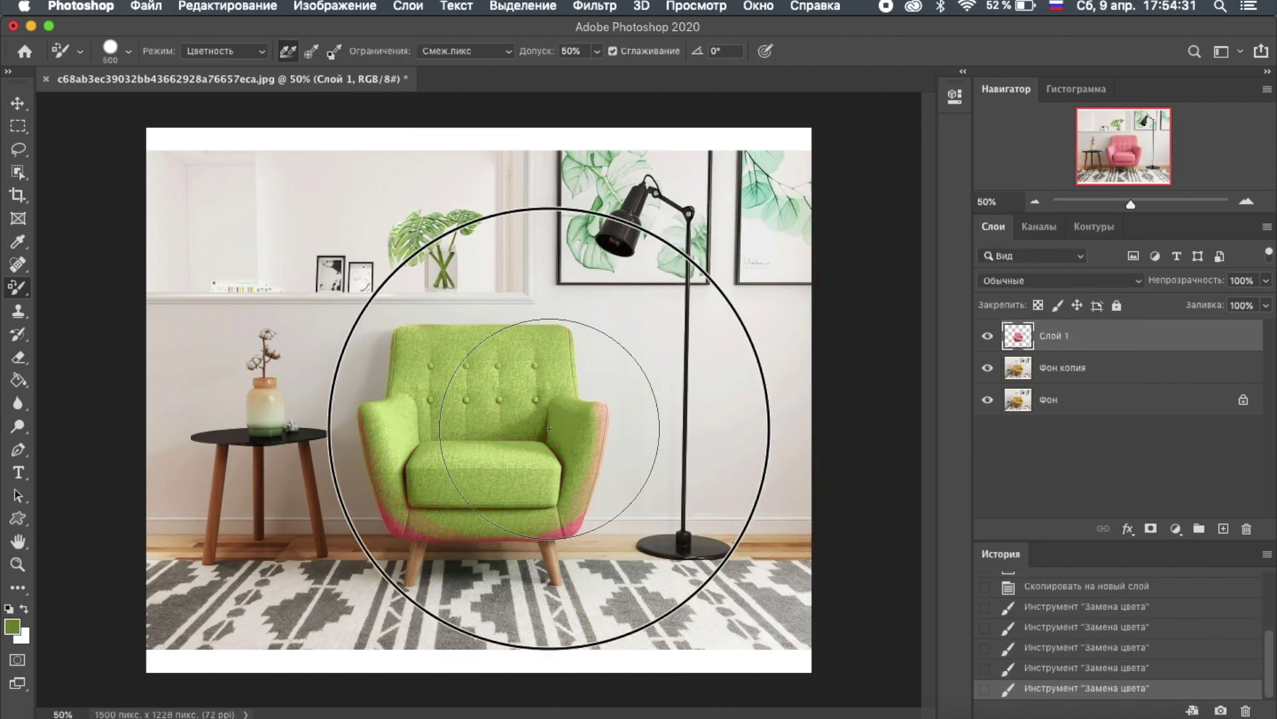
{"action": "left_click_drag", "start_coordinate": [548, 428], "coordinate": [454, 434]}
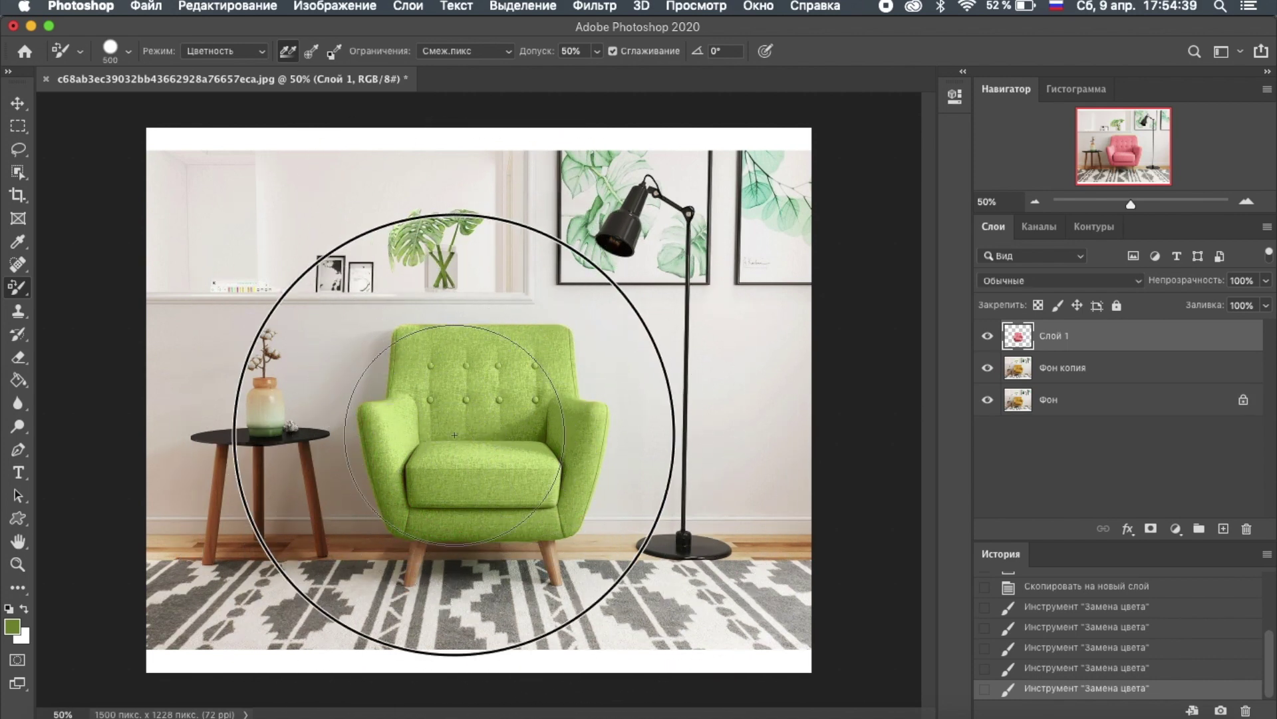
Set a blue foreground and paint the whole armchair turquoise blue
{"action": "left_click", "coordinate": [12, 626]}
{"action": "left_click", "coordinate": [299, 536]}
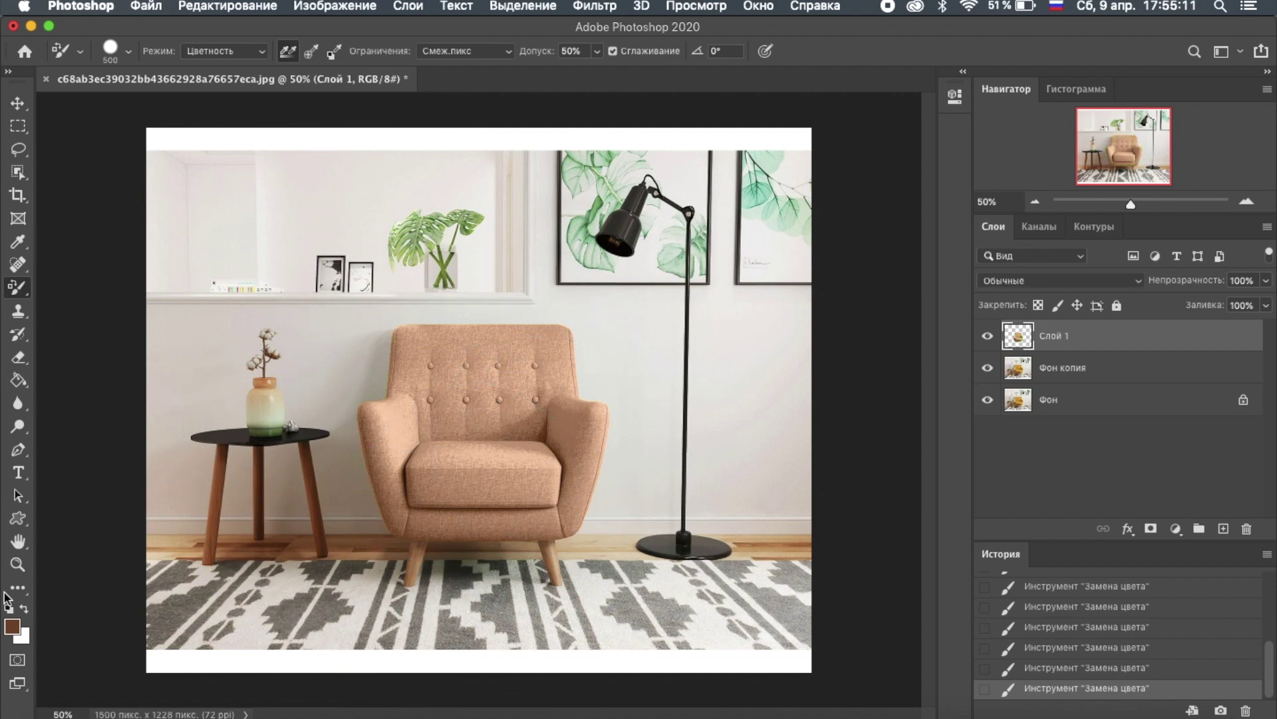
{"action": "left_click", "coordinate": [12, 626]}
{"action": "left_click_drag", "start_coordinate": [861, 463], "coordinate": [863, 348]}
{"action": "key", "text": "Return"}
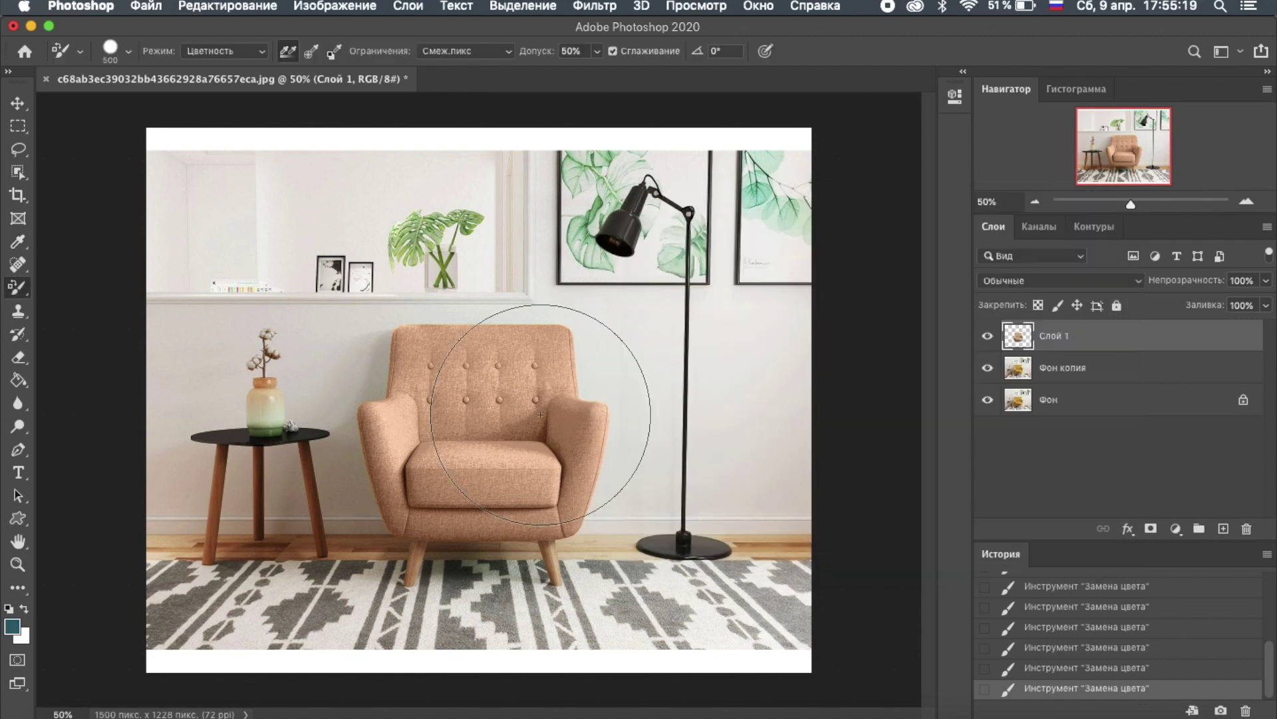
{"action": "left_click_drag", "start_coordinate": [519, 422], "coordinate": [585, 420]}
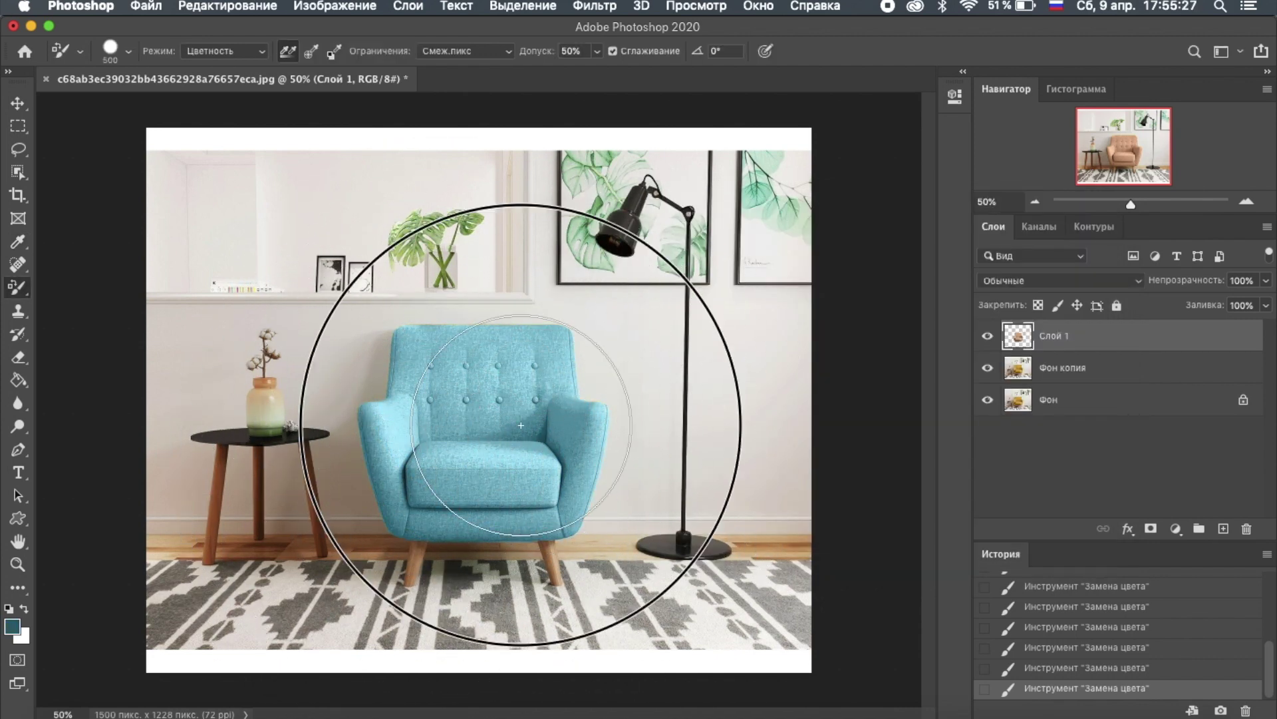
{"action": "key", "text": "v"}
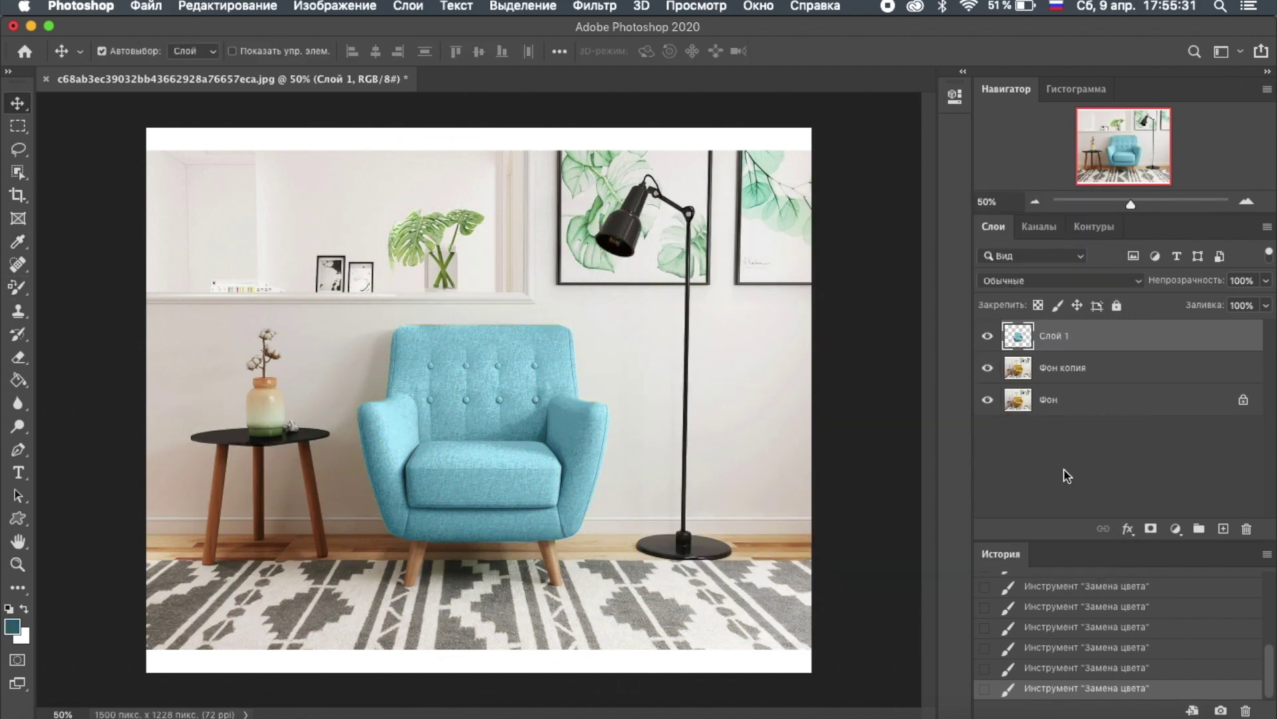